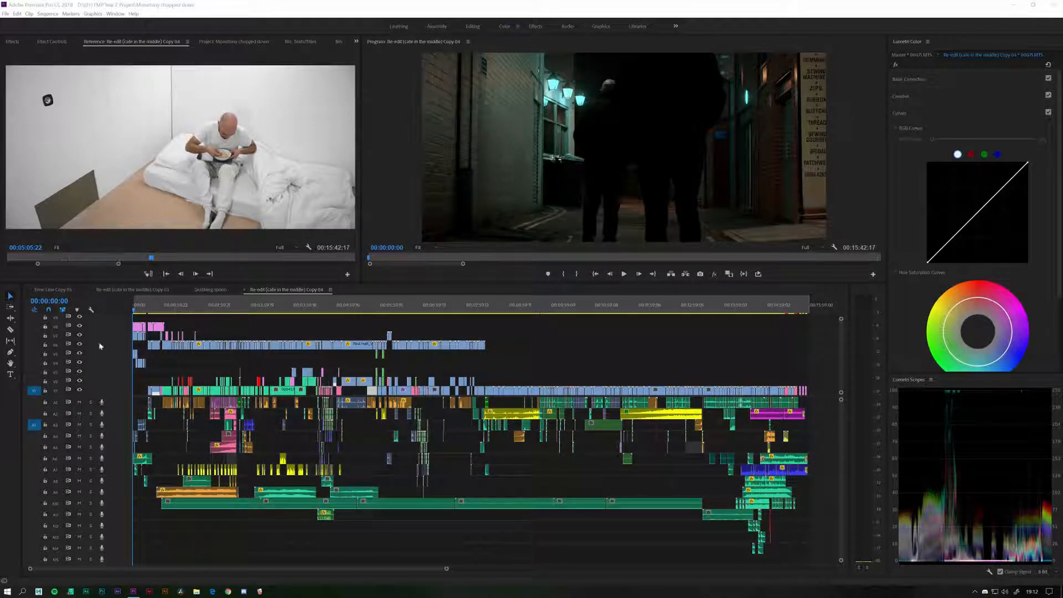
Review shots from about 4:00 to 7:34, then settle on the headphones shot at 00:13:57:16.
{"action": "left_click", "coordinate": [305, 306]}
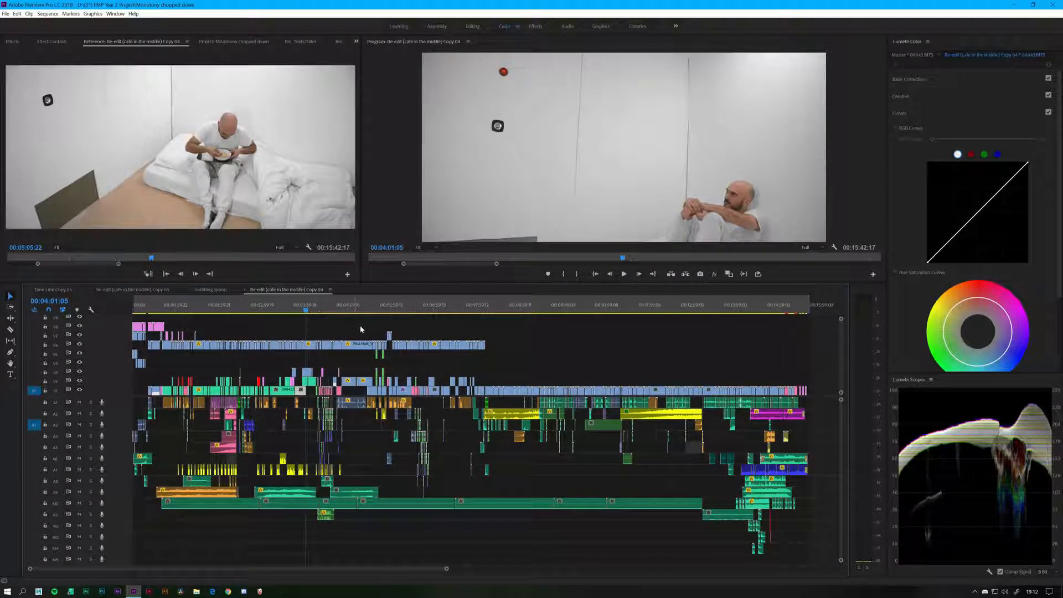
{"action": "left_click", "coordinate": [357, 314]}
{"action": "left_click", "coordinate": [459, 309]}
{"action": "left_click", "coordinate": [442, 311]}
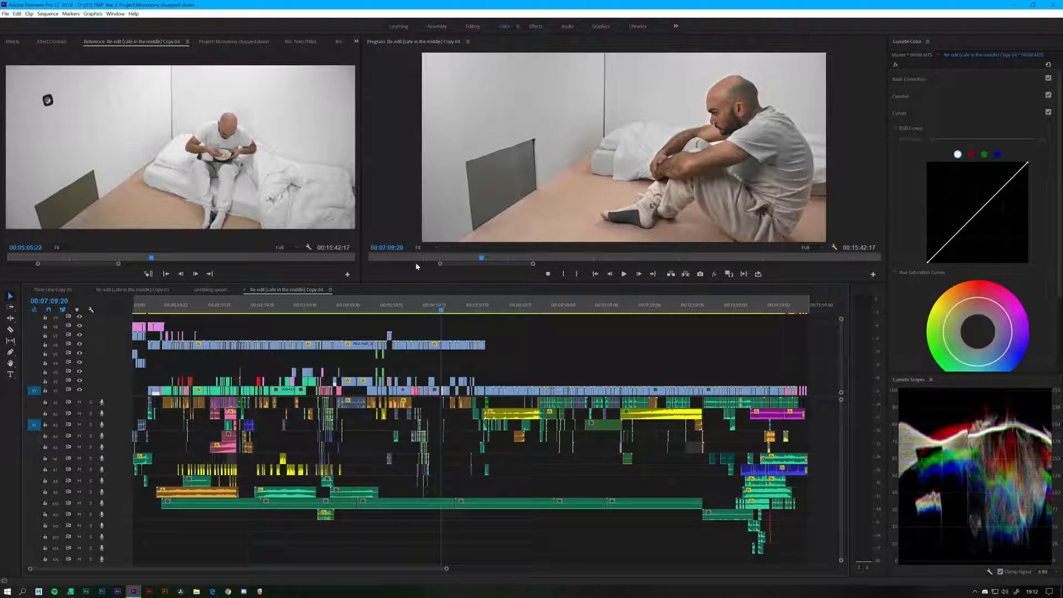
{"action": "left_click", "coordinate": [410, 324]}
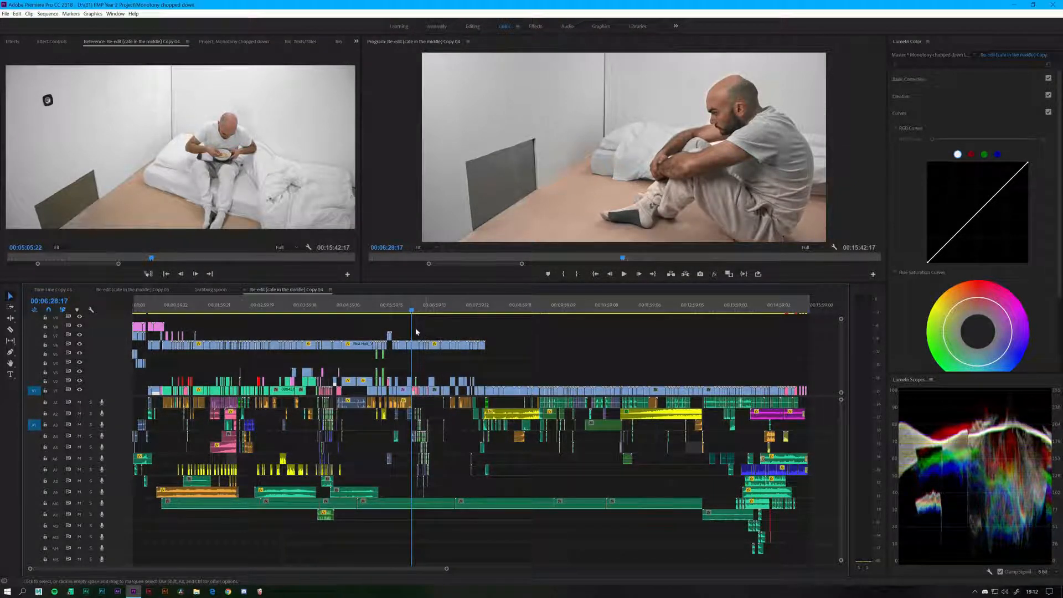
{"action": "left_click", "coordinate": [321, 306]}
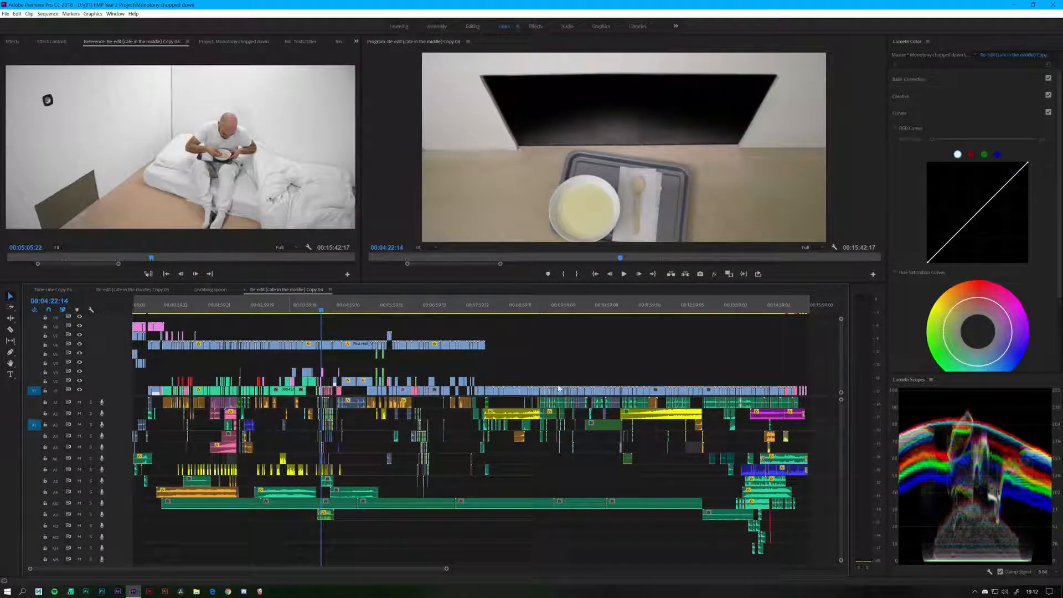
{"action": "left_click", "coordinate": [750, 313]}
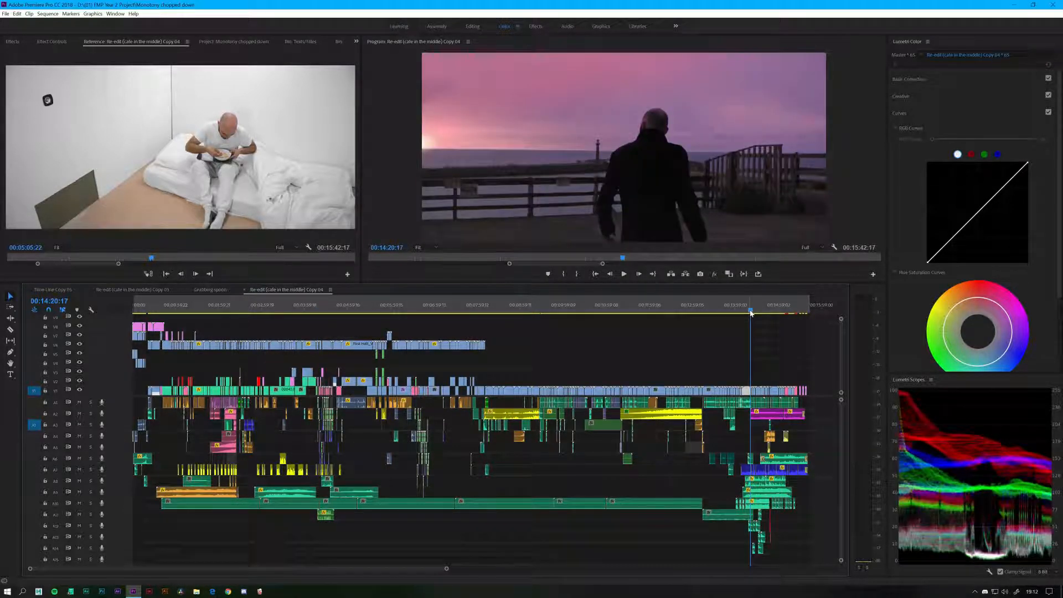
{"action": "left_click_drag", "start_coordinate": [745, 309], "coordinate": [735, 309]}
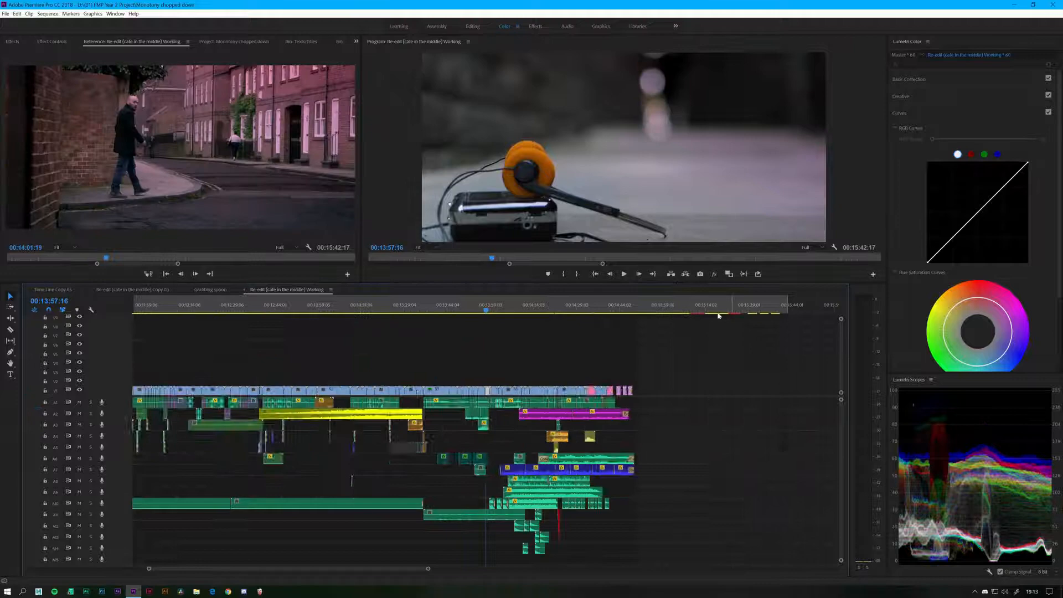
Zoom in on the ending and play from the pink-wall shot through to the special-thanks credit.
{"action": "key", "text": "="}
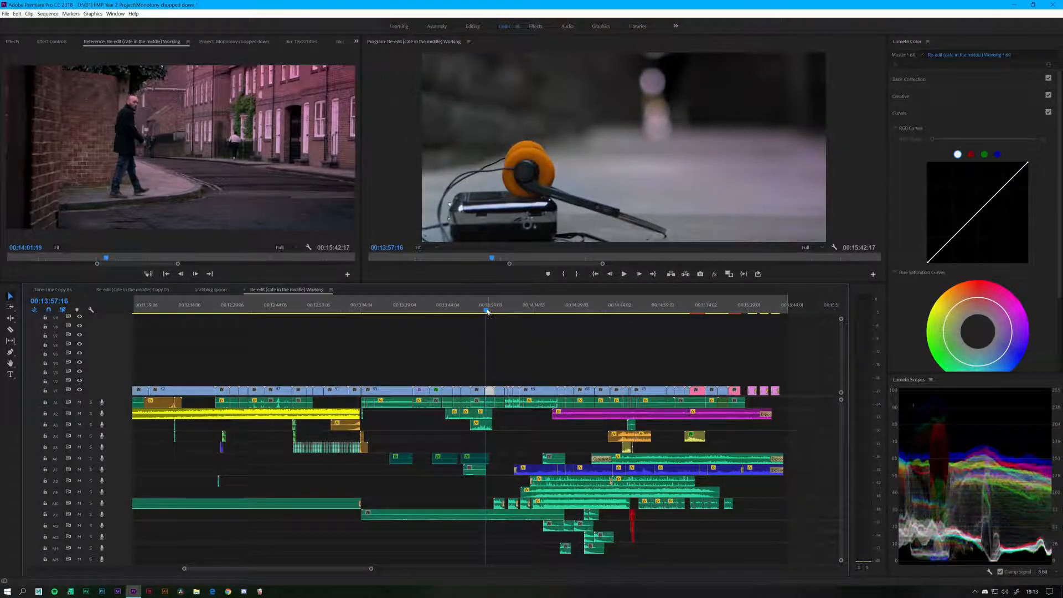
{"action": "left_click_drag", "start_coordinate": [488, 312], "coordinate": [496, 335]}
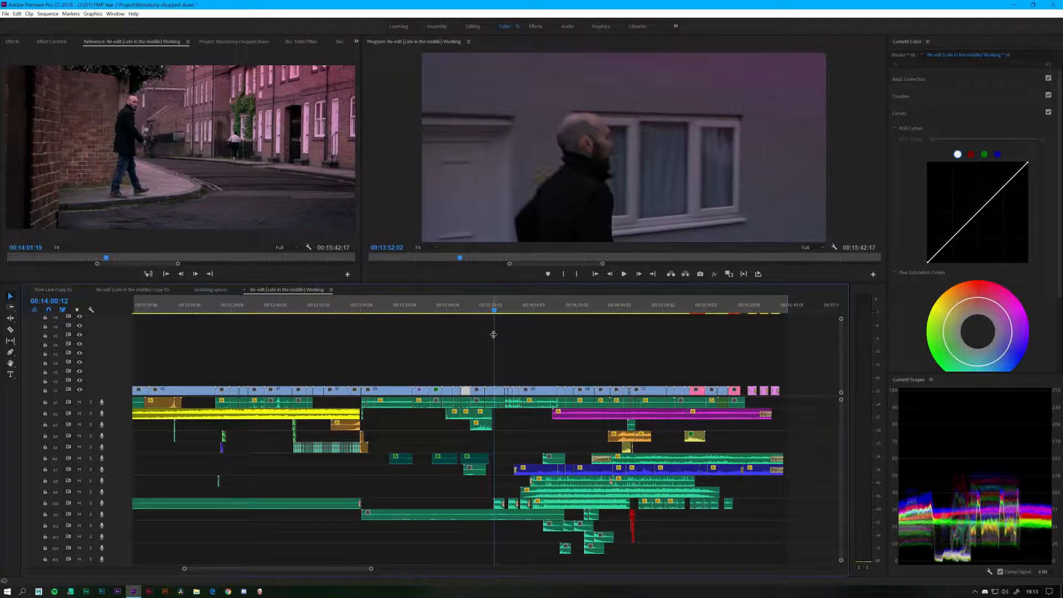
{"action": "left_click", "coordinate": [623, 275]}
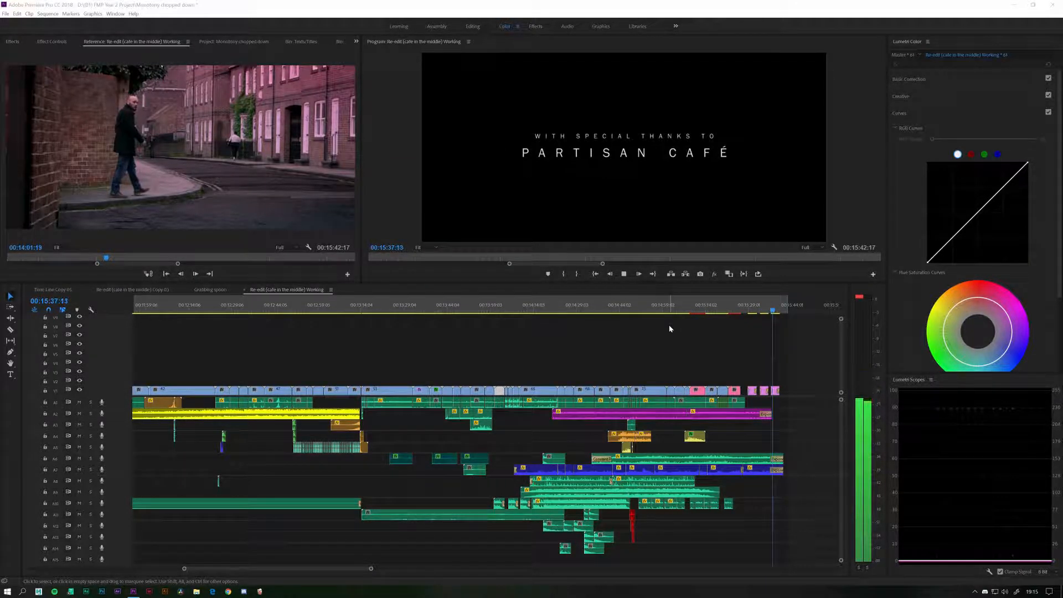
Stop playback, return to about 14:35 and solo audio track A10.
{"action": "left_click", "coordinate": [622, 275]}
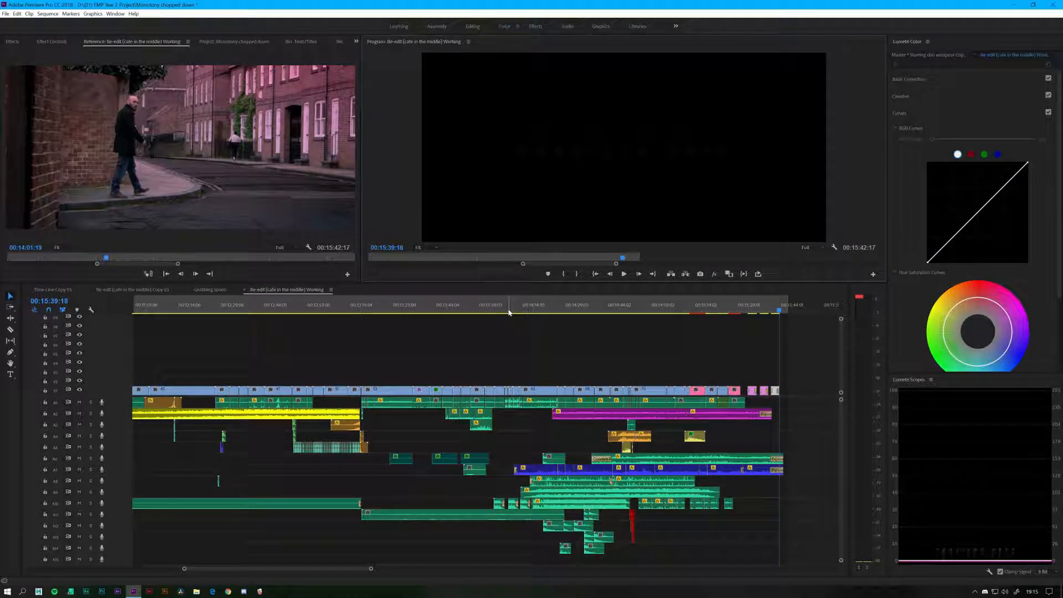
{"action": "left_click_drag", "start_coordinate": [509, 311], "coordinate": [560, 312]}
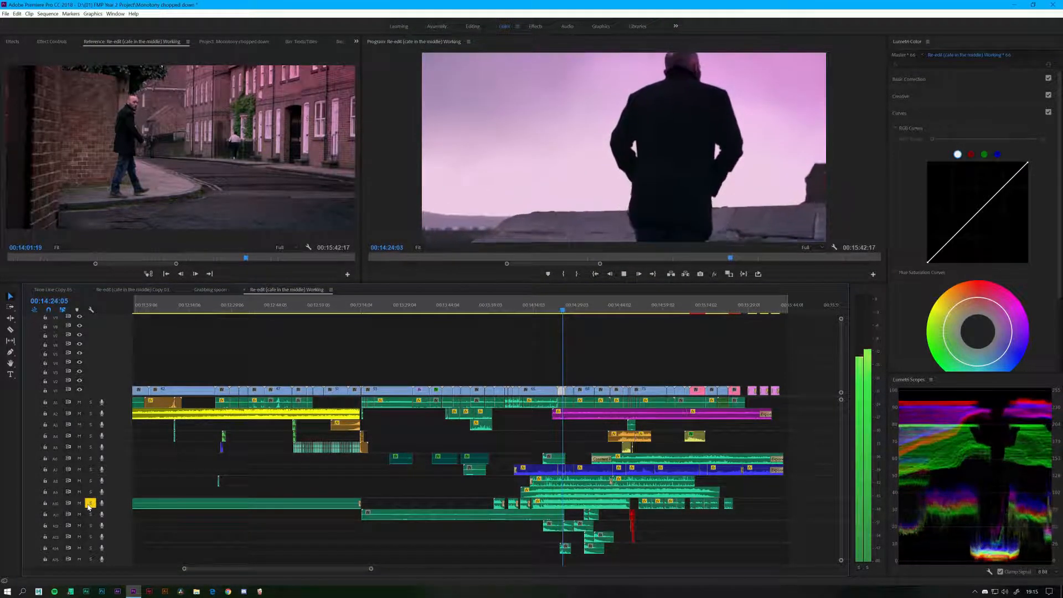
{"action": "key", "text": "space"}
{"action": "left_click", "coordinate": [90, 504]}
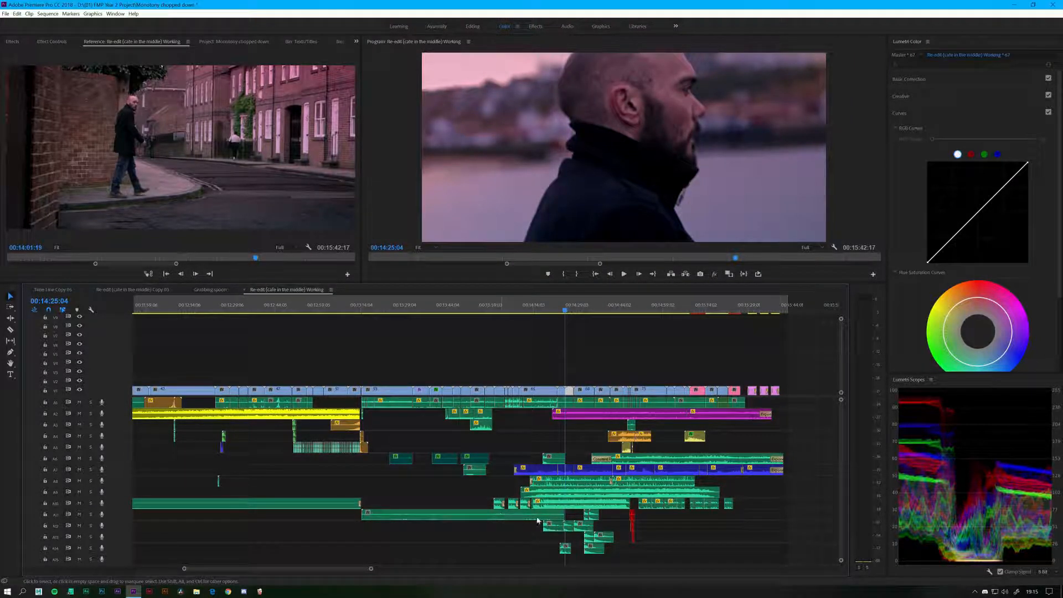
{"action": "left_click", "coordinate": [91, 504]}
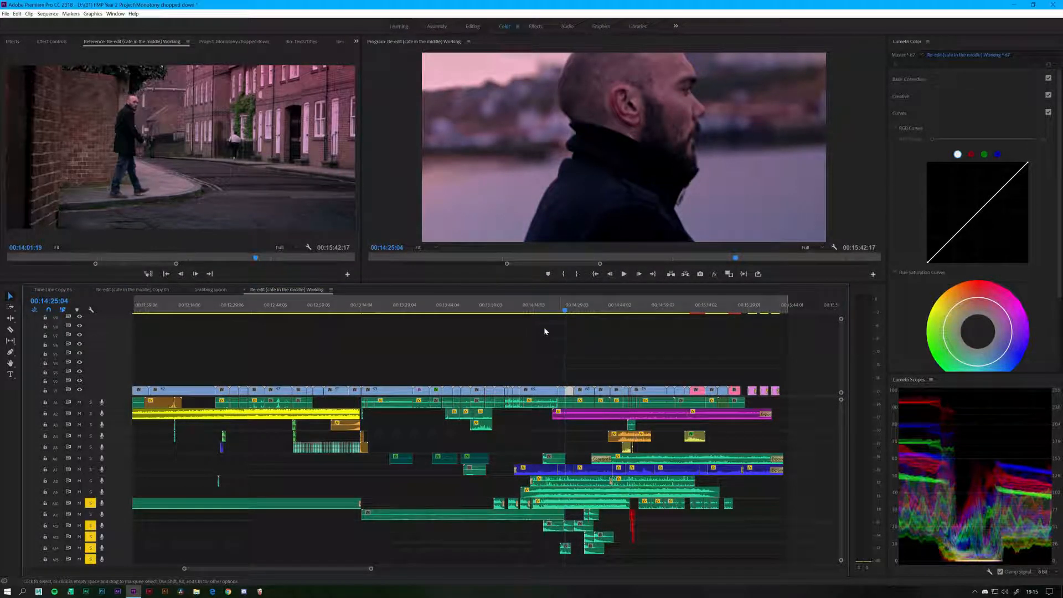
Replay the sunset sea-view shot from around 14:14 as the man walks into frame.
{"action": "left_click", "coordinate": [543, 308]}
{"action": "left_click_drag", "start_coordinate": [541, 326], "coordinate": [543, 327]}
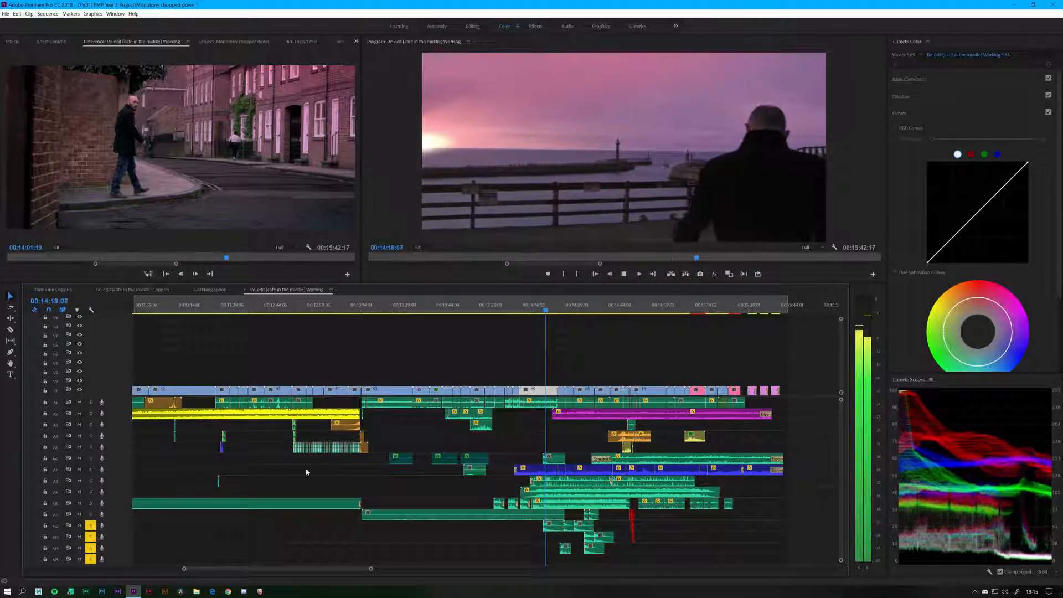
{"action": "key", "text": "space"}
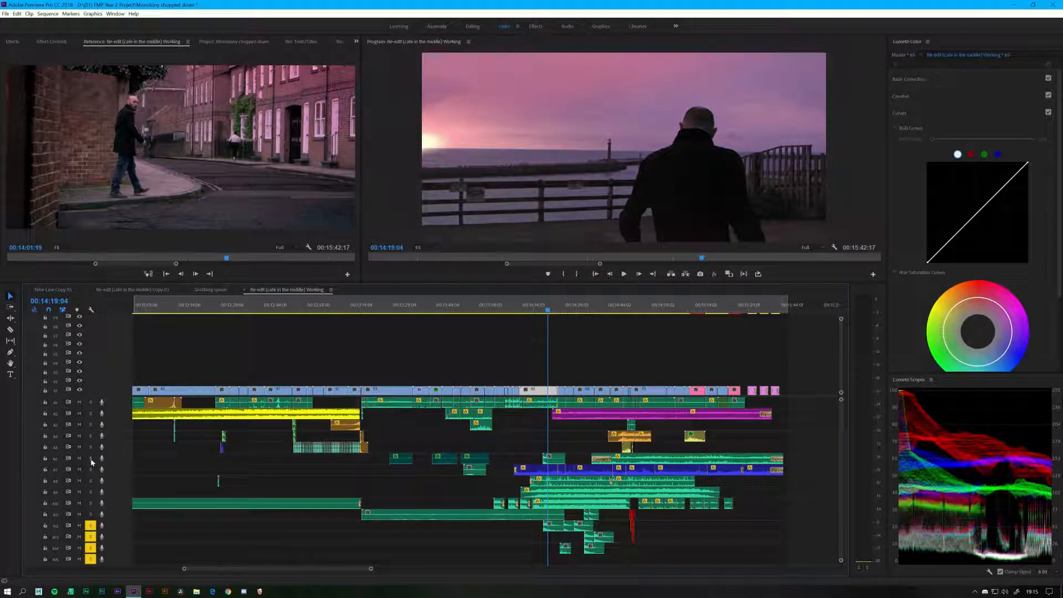
{"action": "left_click", "coordinate": [533, 311]}
{"action": "key", "text": "space"}
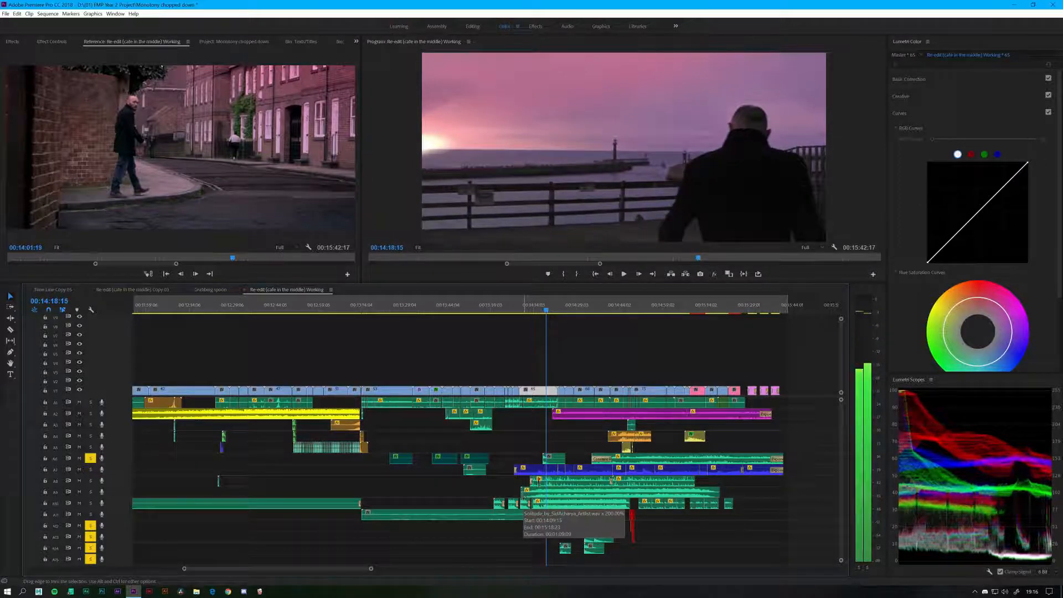
Replay the ending from 14:16:15, just before the sea view.
{"action": "left_click", "coordinate": [542, 311]}
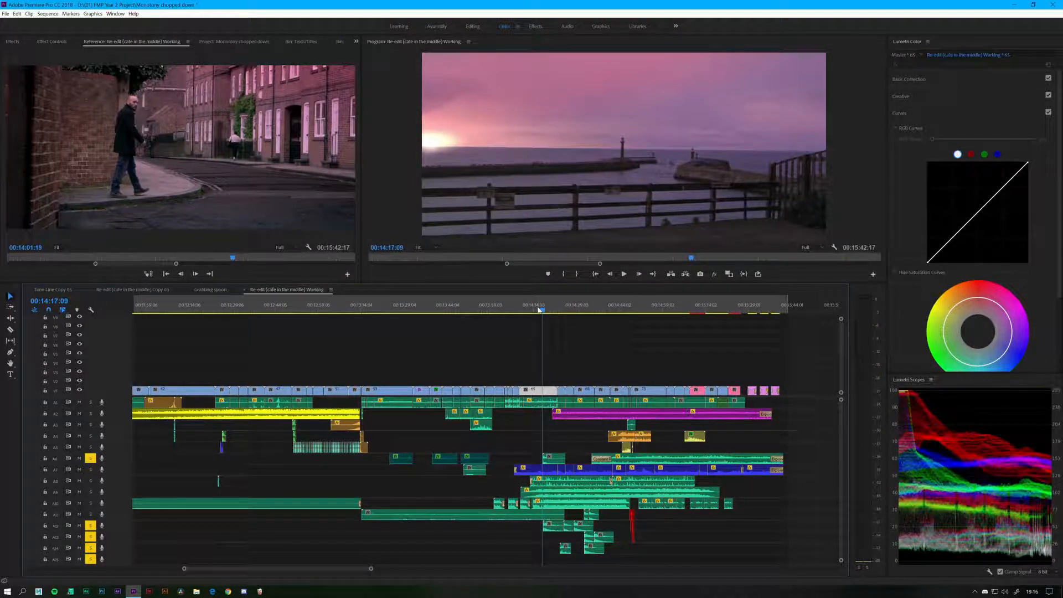
{"action": "left_click", "coordinate": [540, 310]}
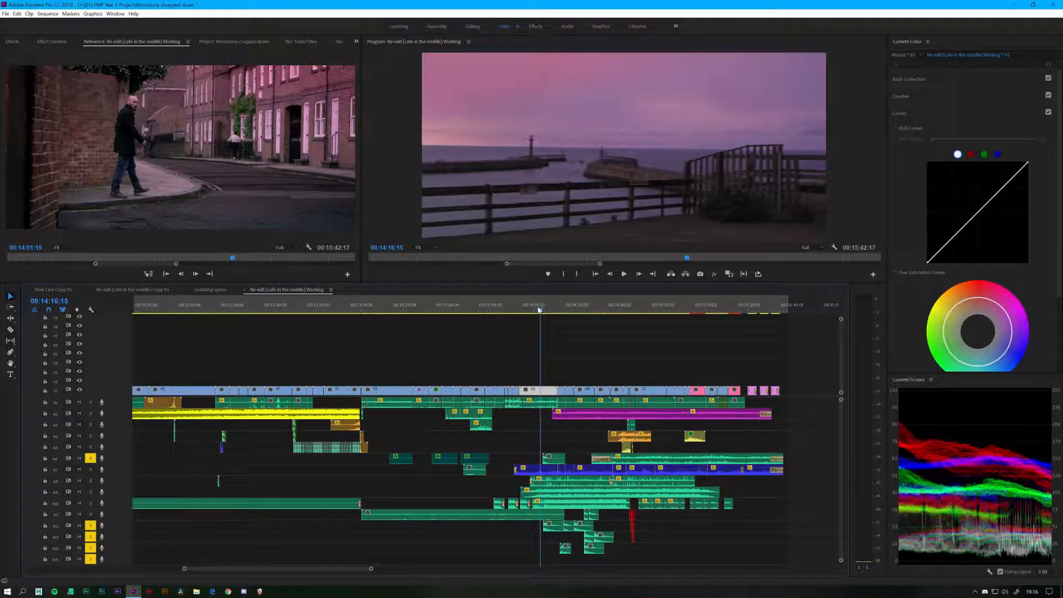
{"action": "key", "text": "space"}
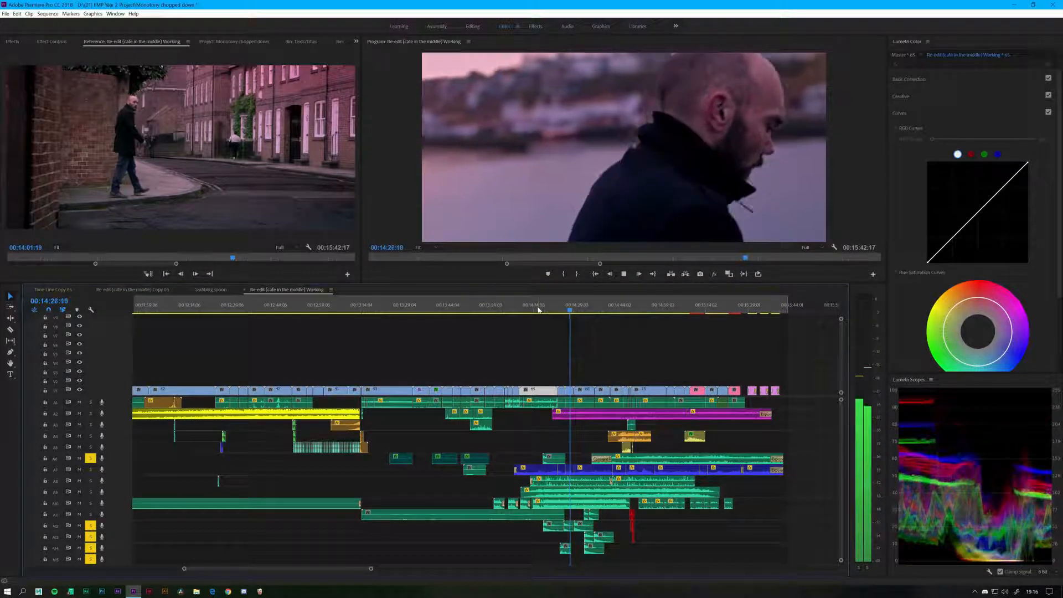
{"action": "key", "text": "space"}
Select the small A14 clip and play from 14:25:04 to 14:36.
{"action": "left_click", "coordinate": [566, 549]}
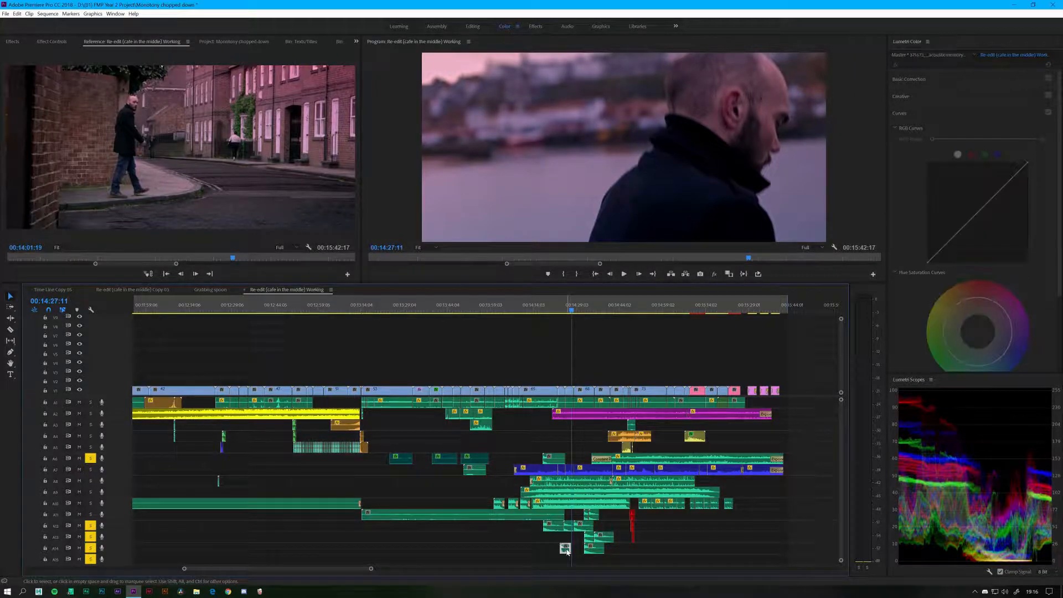
{"action": "left_click", "coordinate": [563, 306]}
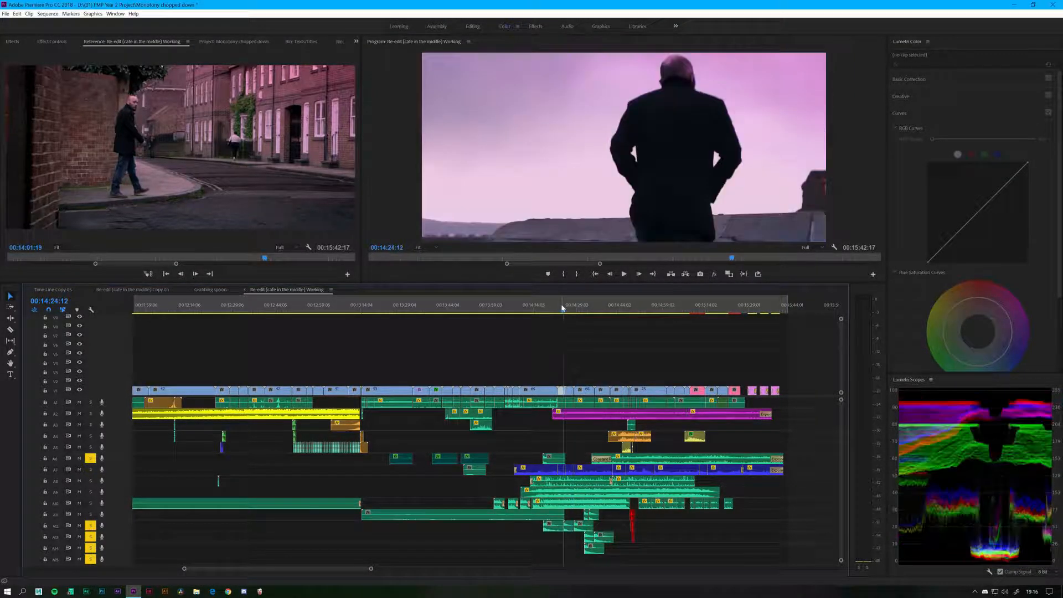
{"action": "key", "text": "space"}
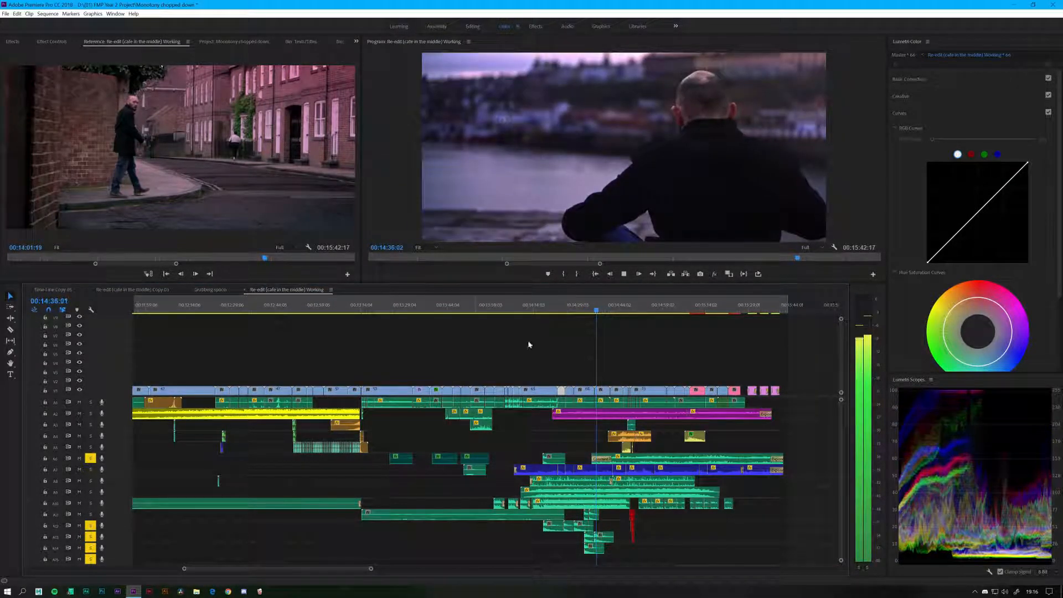
{"action": "key", "text": "space"}
Solo track A11, replay the ending, then select Humble Beginning and stop at 00:14:45:10.
{"action": "left_click", "coordinate": [90, 515]}
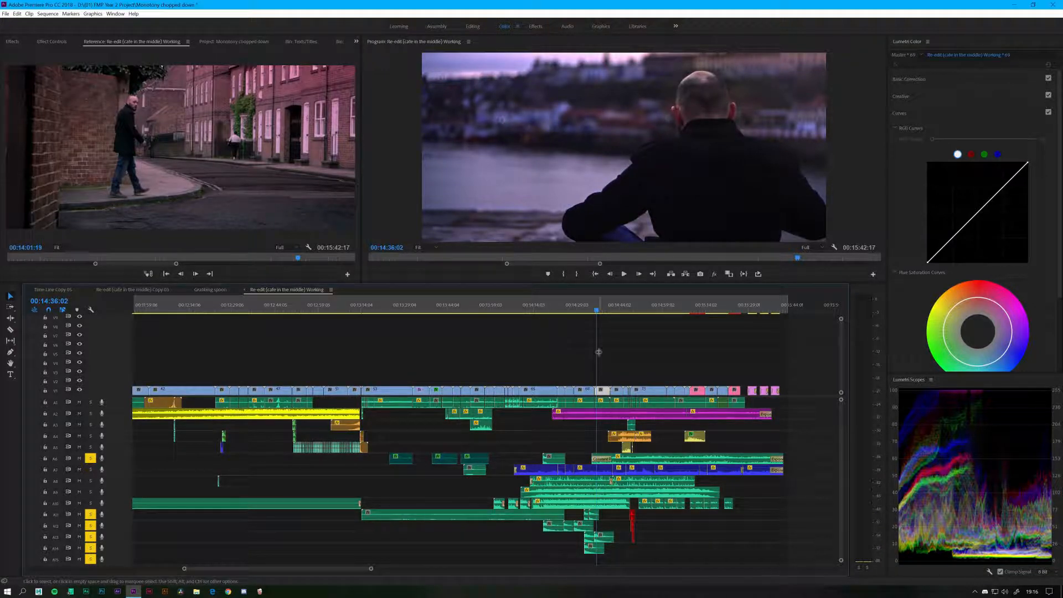
{"action": "left_click", "coordinate": [583, 308]}
{"action": "key", "text": "space"}
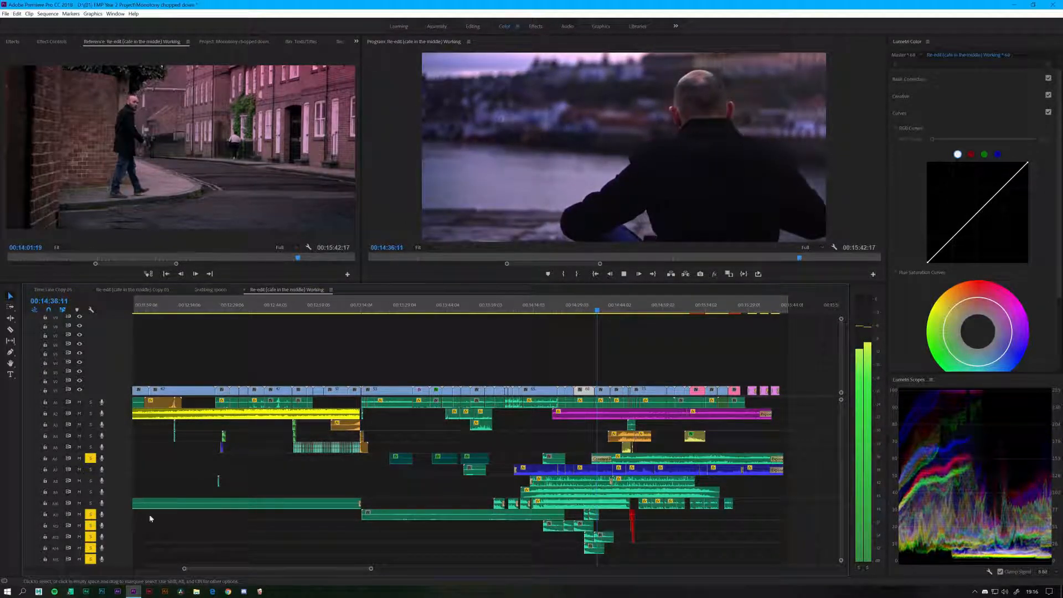
{"action": "key", "text": "space"}
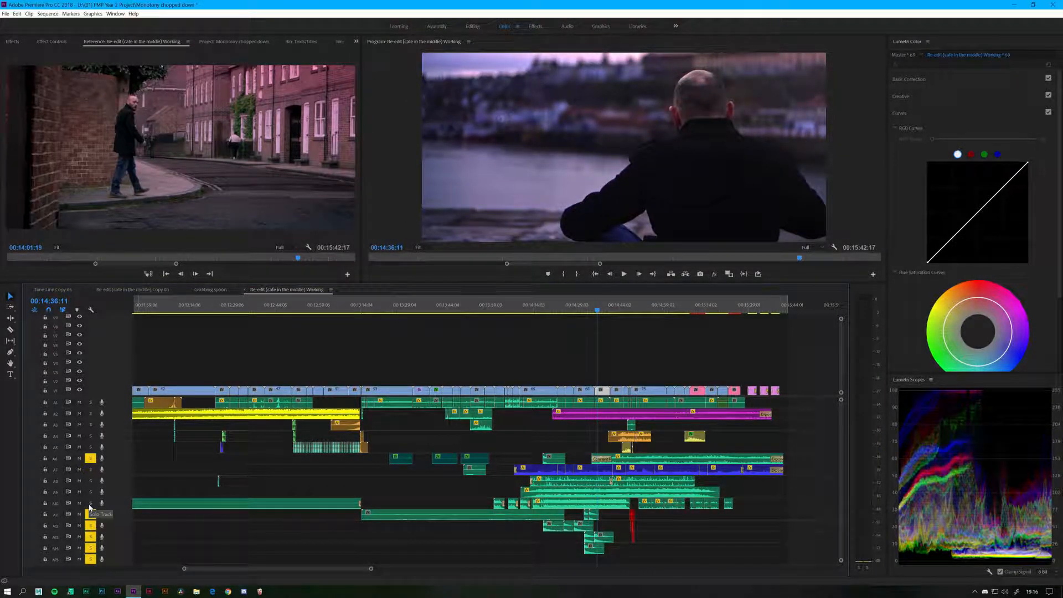
{"action": "left_click", "coordinate": [541, 306]}
{"action": "key", "text": "space"}
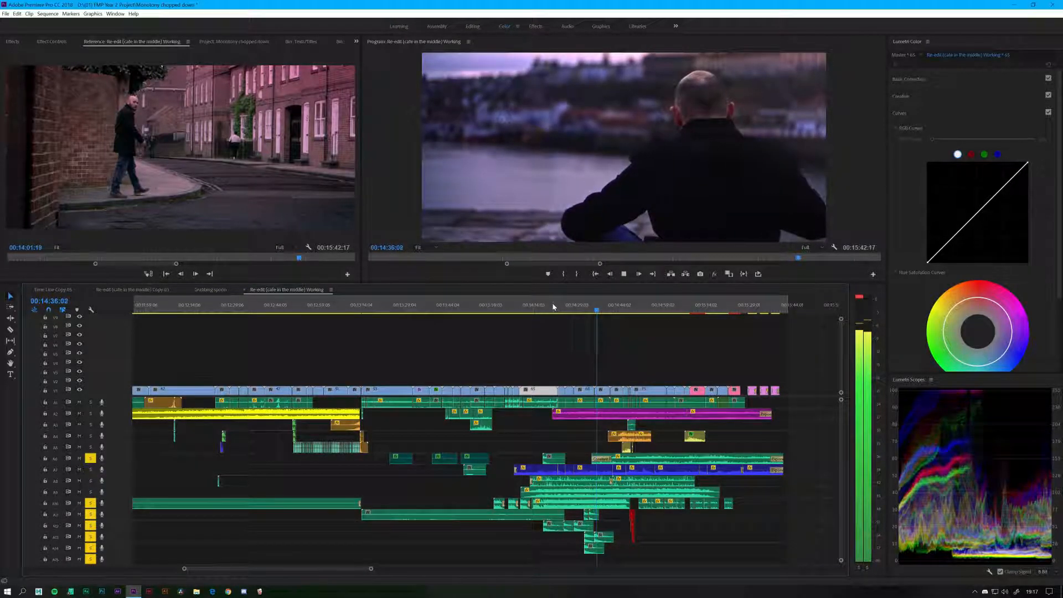
{"action": "key", "text": "space"}
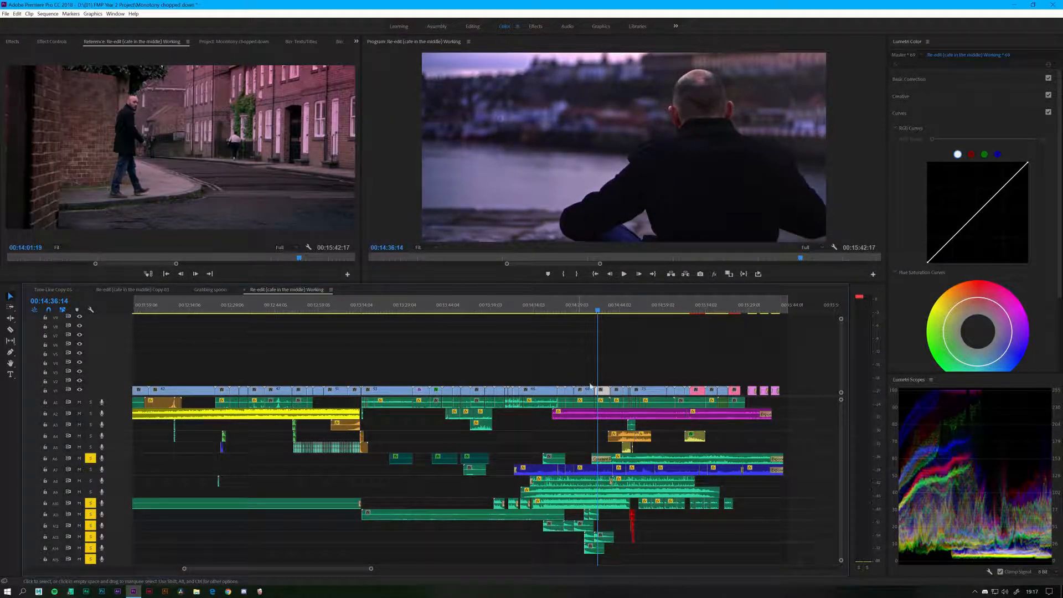
{"action": "left_click", "coordinate": [584, 529]}
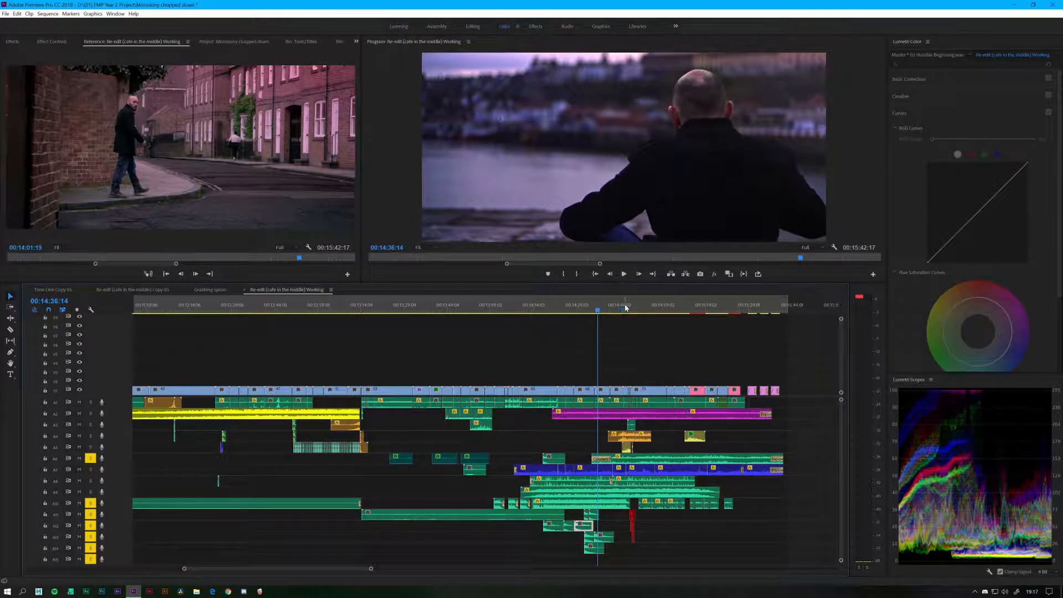
{"action": "left_click", "coordinate": [625, 308]}
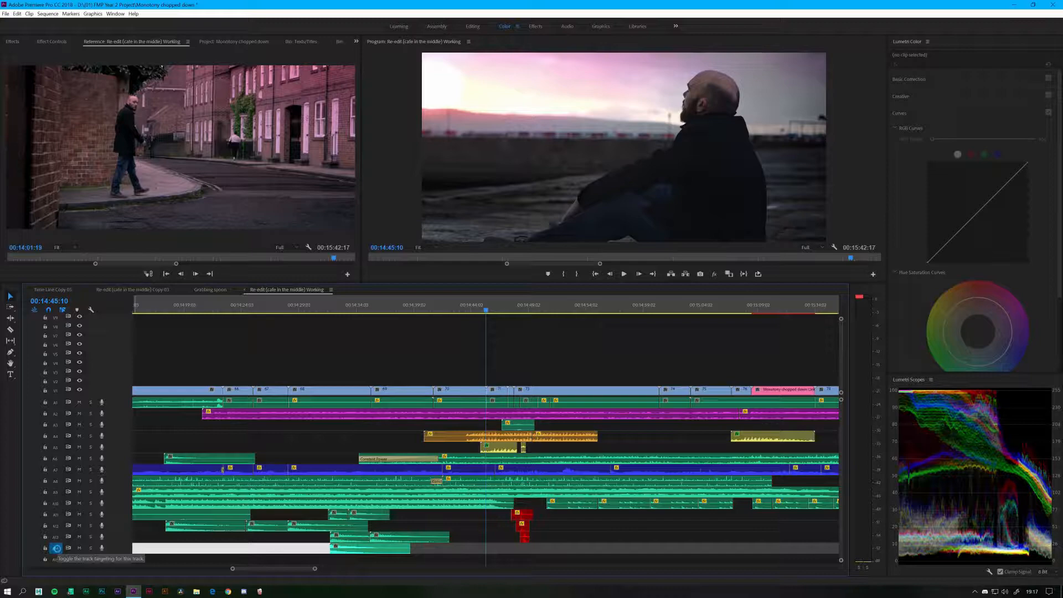
Paste the Humble Beginning music clip onto track A14 and play it back to check timing.
{"action": "key", "text": "ctrl+v"}
{"action": "left_click", "coordinate": [55, 548]}
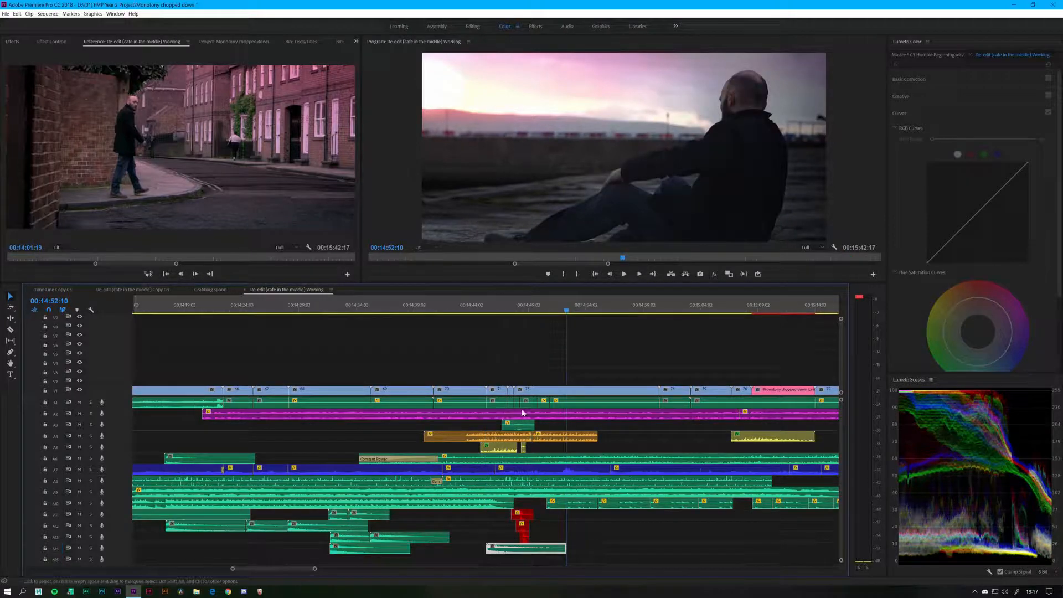
{"action": "left_click", "coordinate": [483, 310]}
{"action": "key", "text": "space"}
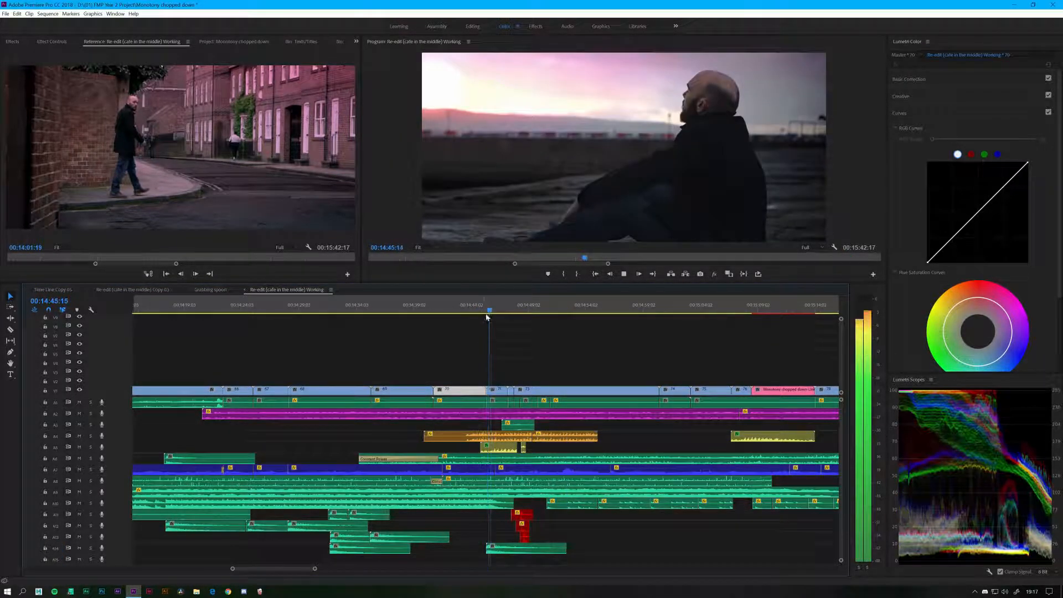
{"action": "key", "text": "space"}
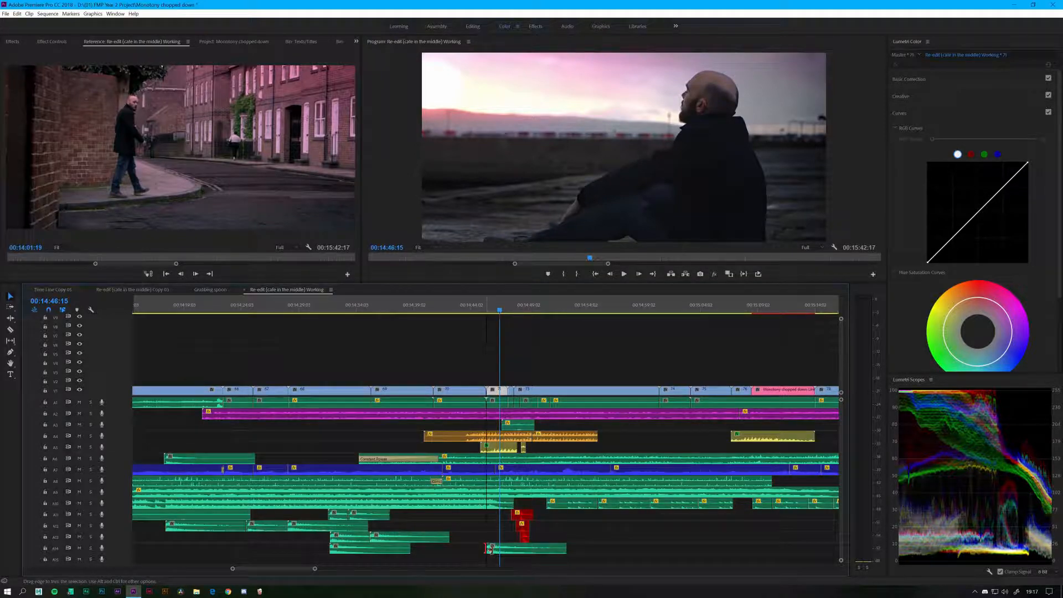
Shift the A14 music clip 18 frames later and replay the section.
{"action": "left_click_drag", "start_coordinate": [498, 548], "coordinate": [509, 547]}
{"action": "left_click", "coordinate": [479, 319]}
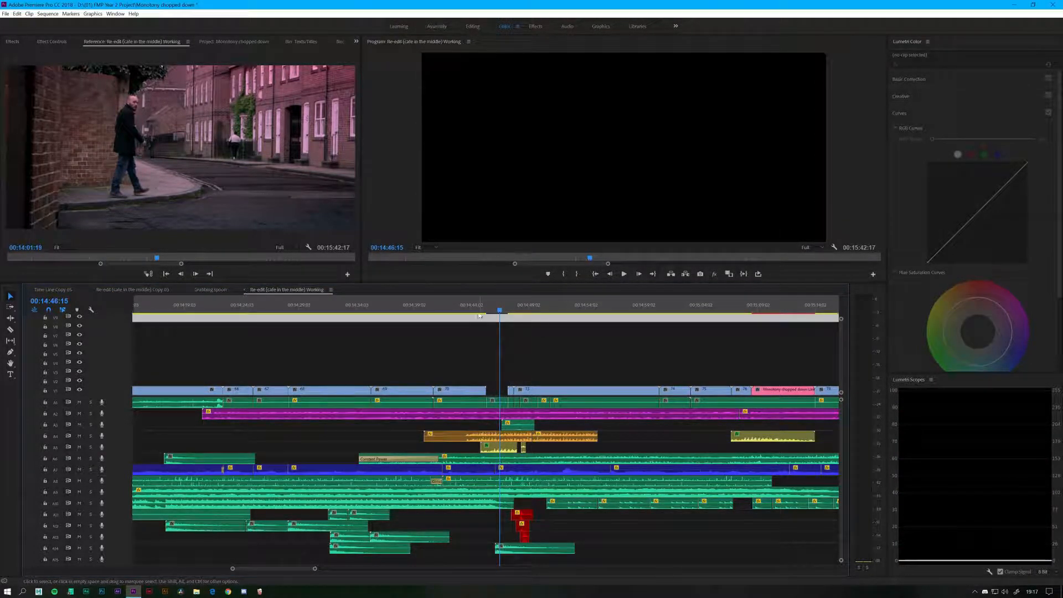
{"action": "left_click", "coordinate": [475, 312]}
{"action": "key", "text": "space"}
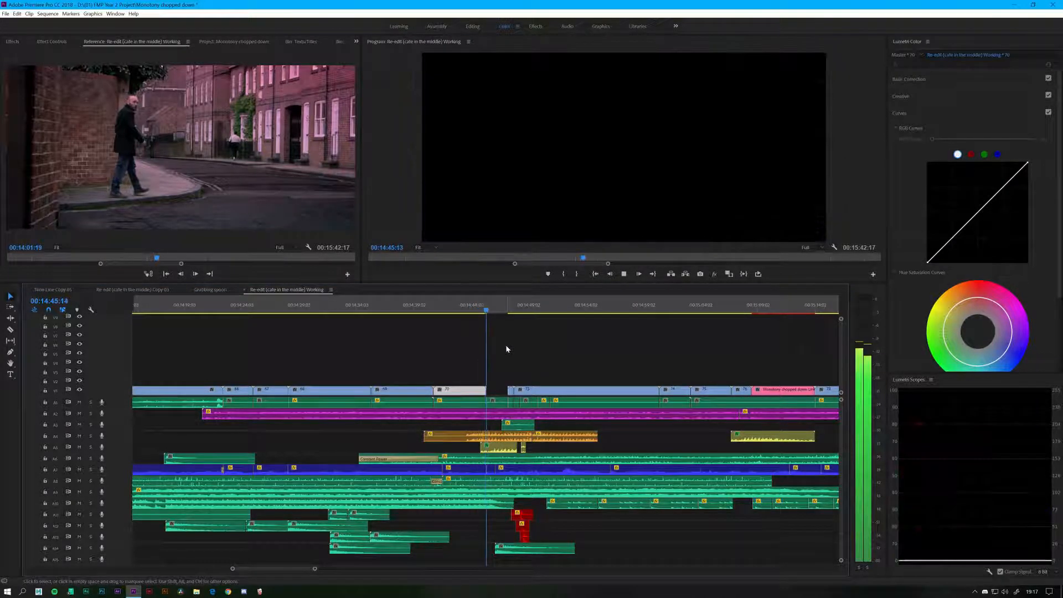
{"action": "key", "text": "space"}
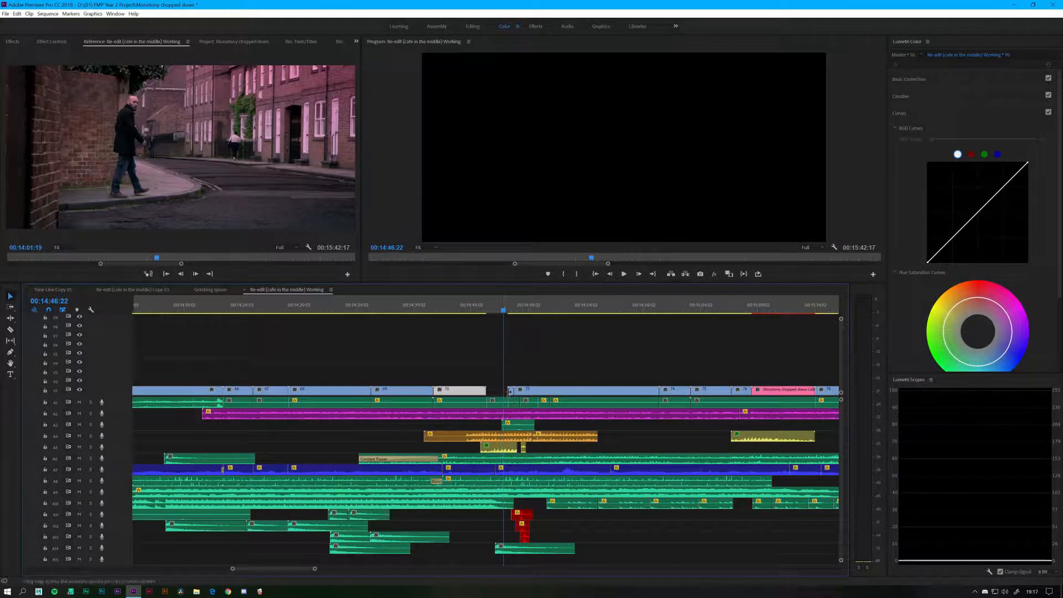
Zoom in, nudge the A14 clip slightly earlier, play it back and zoom out.
{"action": "key", "text": "="}
{"action": "key", "text": "="}
{"action": "key", "text": "="}
{"action": "left_click_drag", "start_coordinate": [465, 555], "coordinate": [451, 554]}
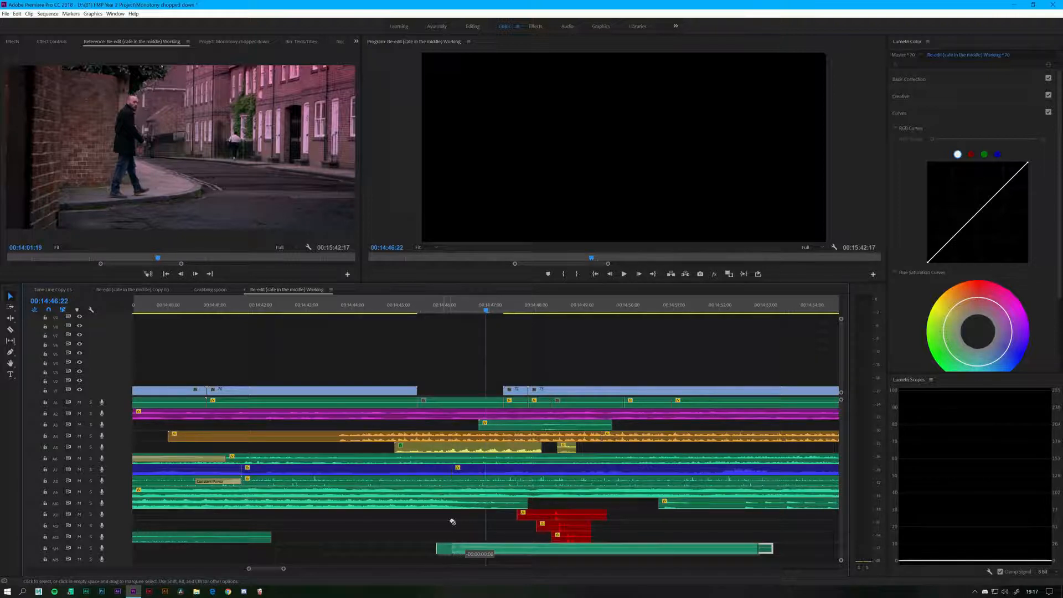
{"action": "key", "text": "space"}
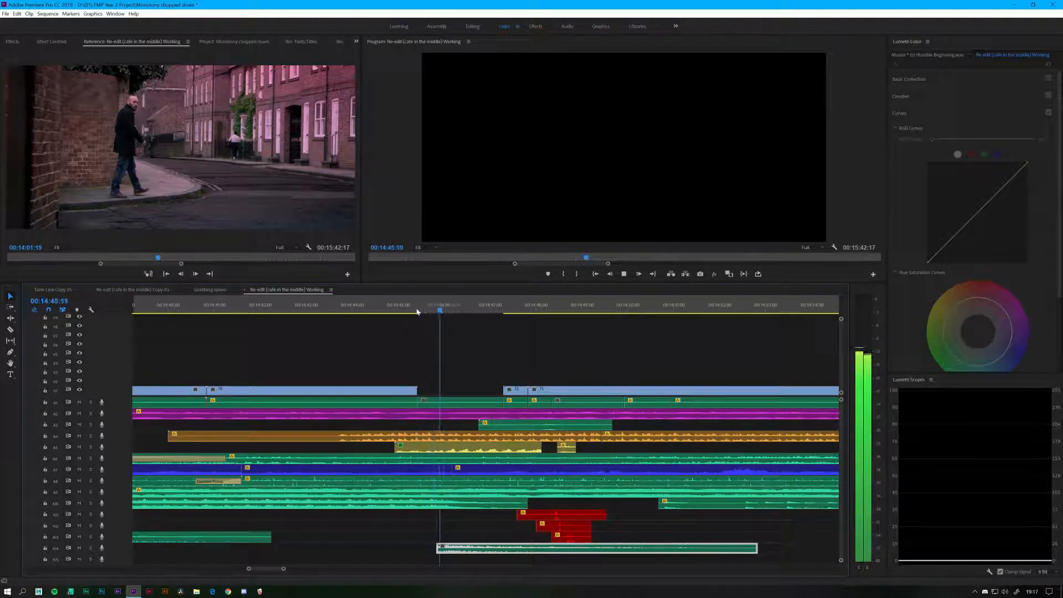
{"action": "key", "text": "minus"}
{"action": "key", "text": "minus"}
{"action": "key", "text": "minus"}
{"action": "key", "text": "minus"}
{"action": "key", "text": "minus"}
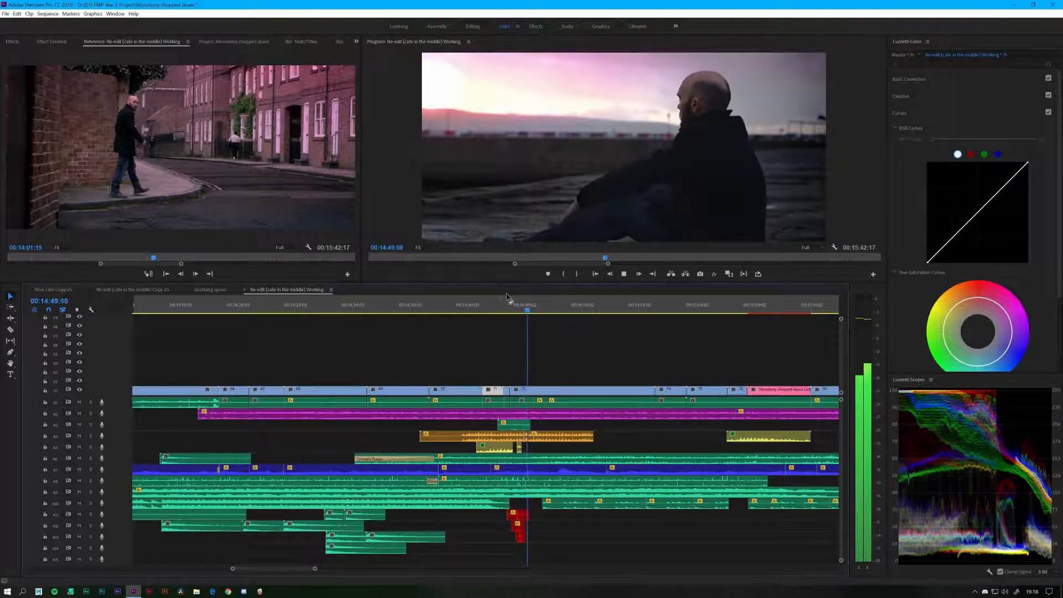
Preview the sky-to-seated-man cut, play the final shots from the seagull, and save the project.
{"action": "left_click_drag", "start_coordinate": [508, 299], "coordinate": [511, 312]}
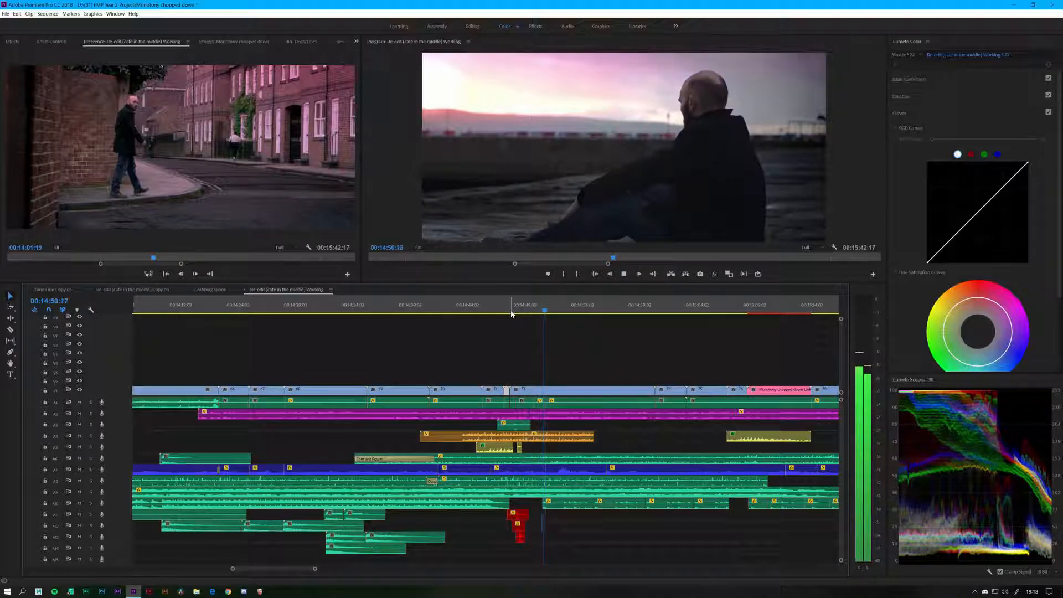
{"action": "key", "text": "space"}
{"action": "left_click", "coordinate": [731, 313]}
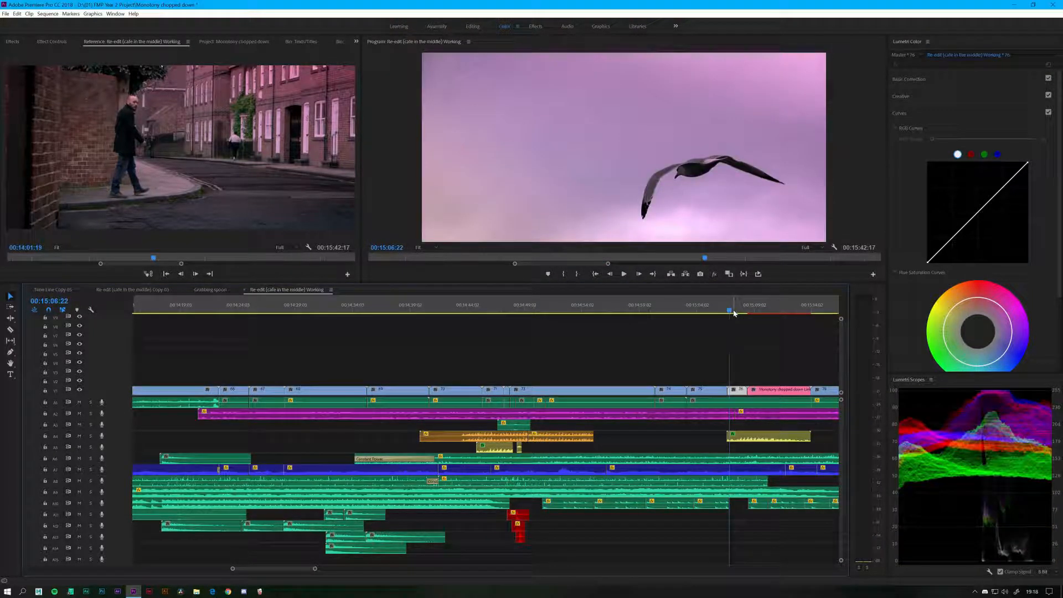
{"action": "key", "text": "space"}
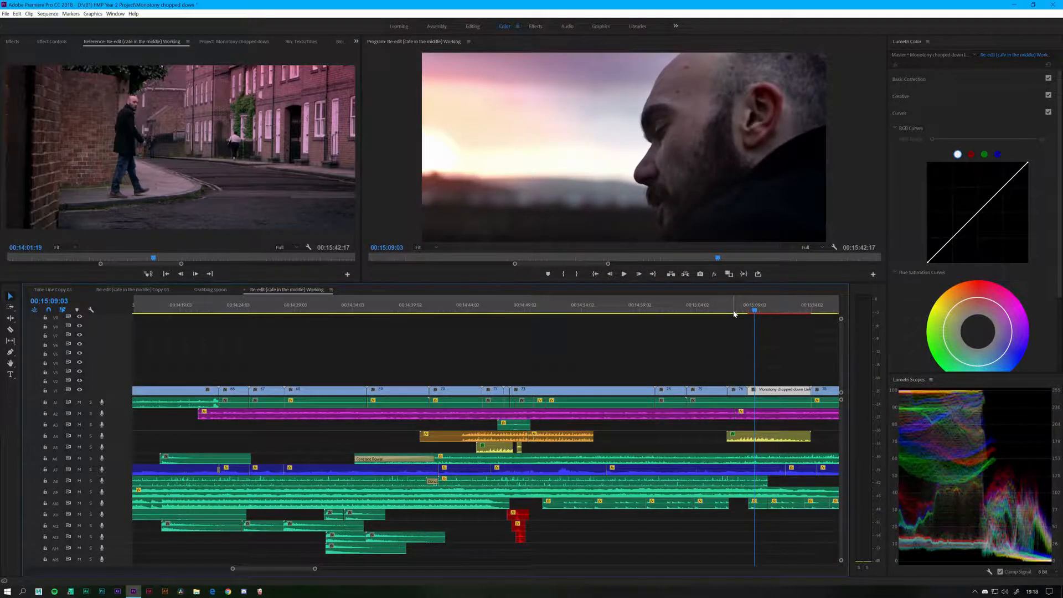
{"action": "key", "text": "ctrl+s"}
{"action": "key", "text": "minus"}
{"action": "key", "text": "minus"}
{"action": "key", "text": "minus"}
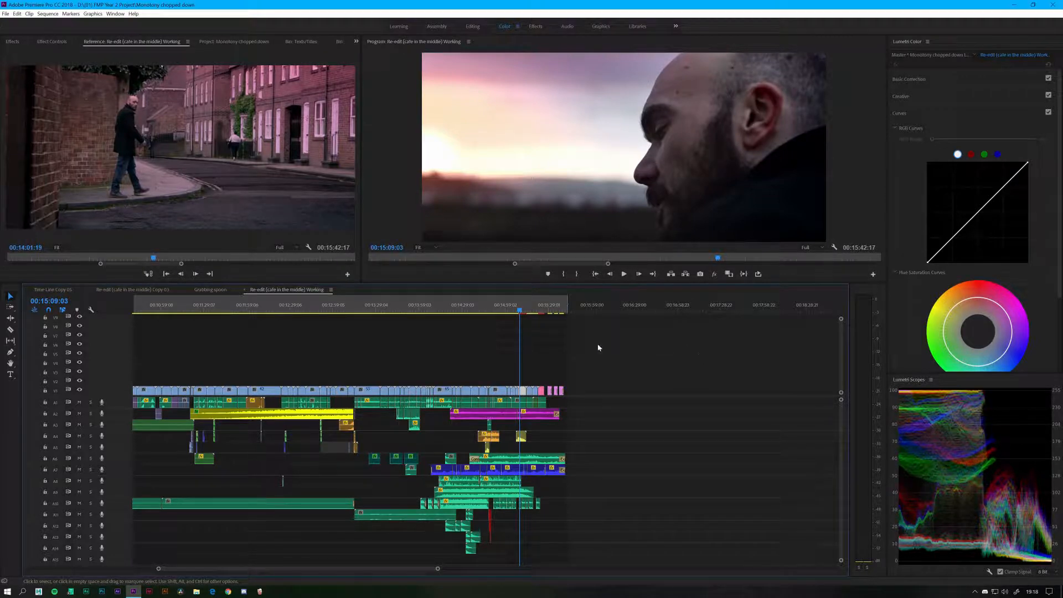
Zoom out to the full sequence, then zoom in near 2:00 and scrub from 0:45 to 1:23.
{"action": "key", "text": "minus"}
{"action": "key", "text": "minus"}
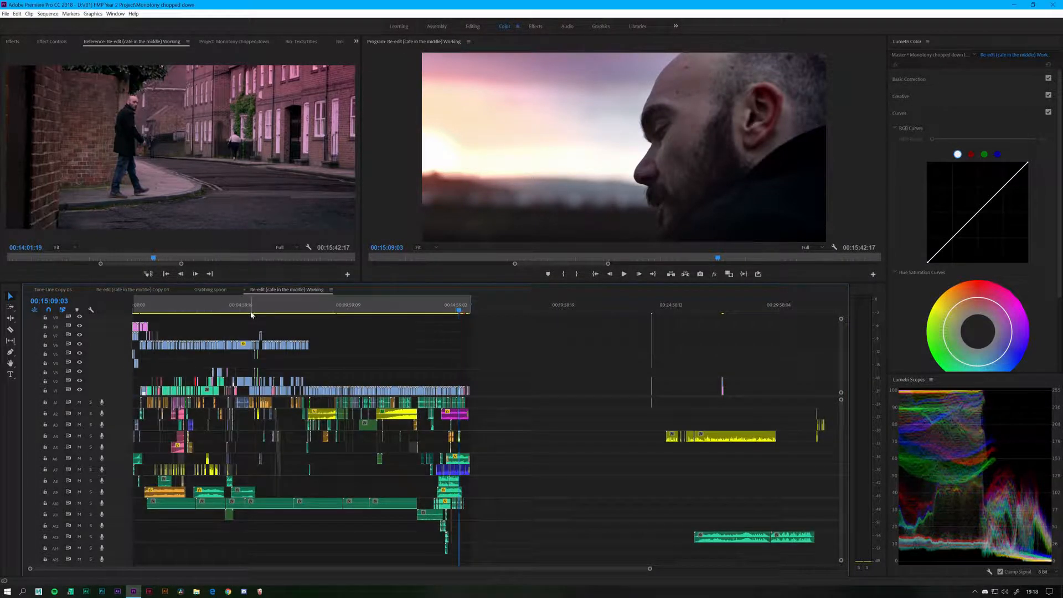
{"action": "left_click", "coordinate": [179, 304]}
{"action": "key", "text": "equal"}
{"action": "key", "text": "equal"}
{"action": "key", "text": "equal"}
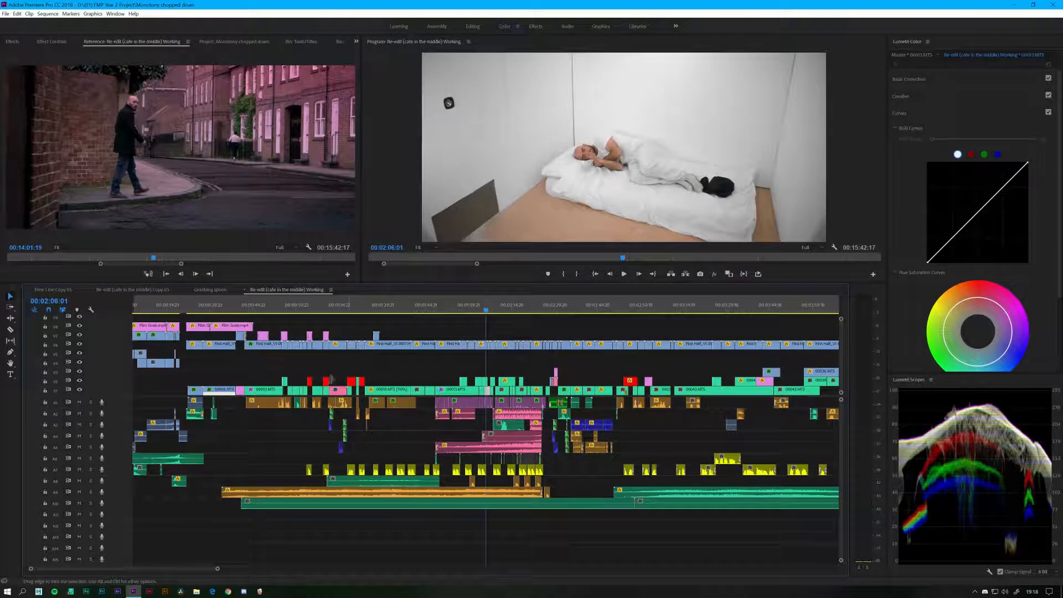
{"action": "left_click", "coordinate": [254, 309]}
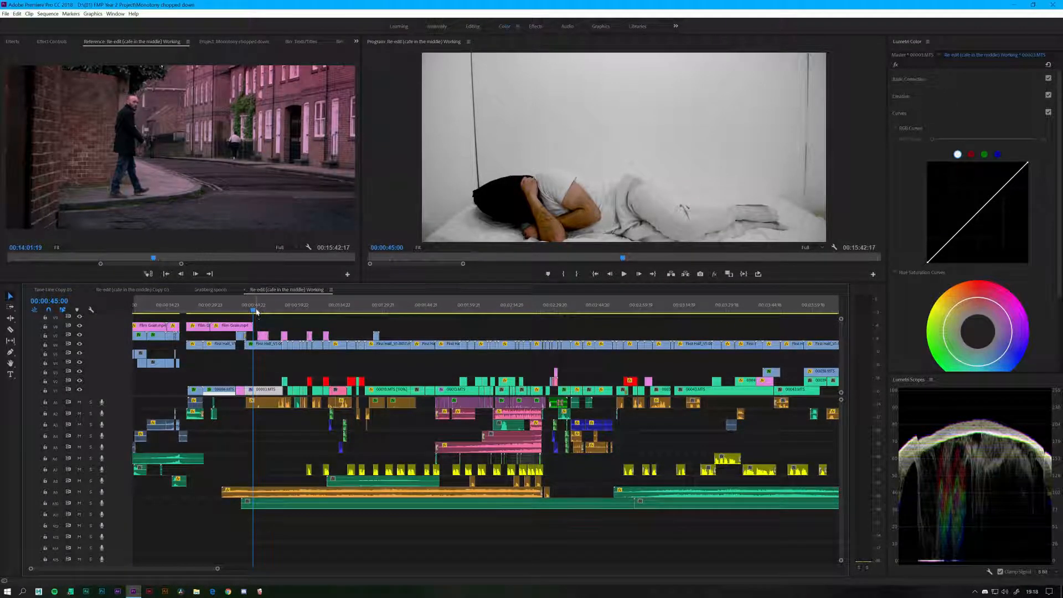
{"action": "left_click_drag", "start_coordinate": [311, 325], "coordinate": [366, 343]}
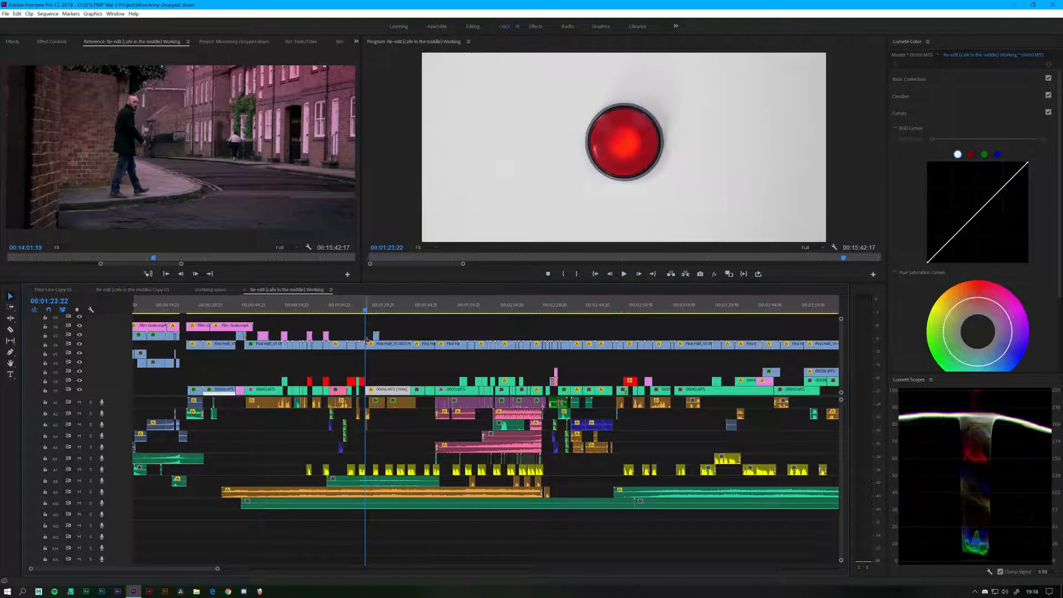
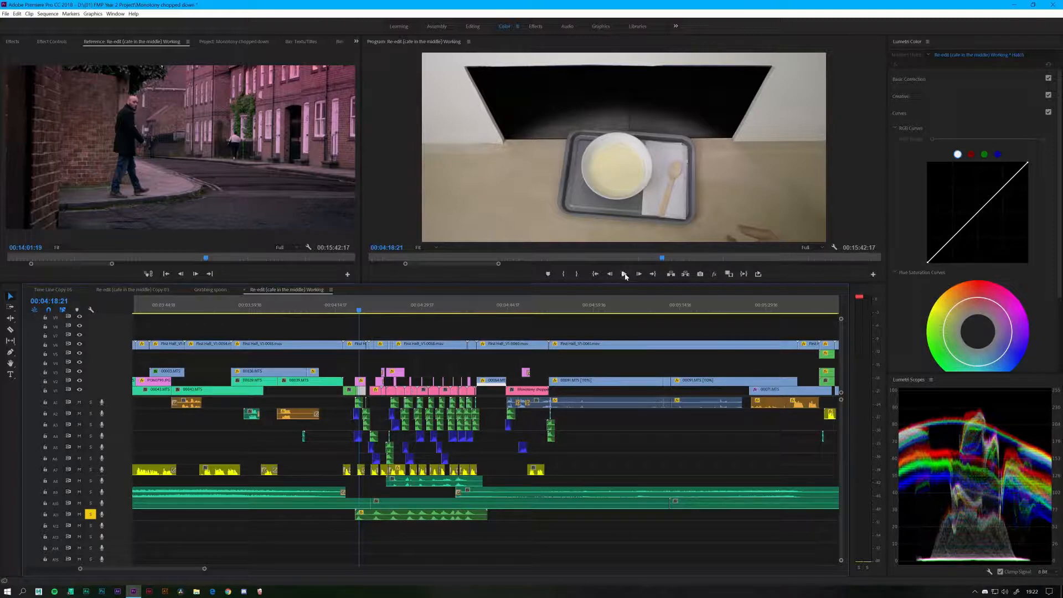
Play back the tray-and-bowl shot near the ending and bring up the File menu.
{"action": "left_click", "coordinate": [625, 274]}
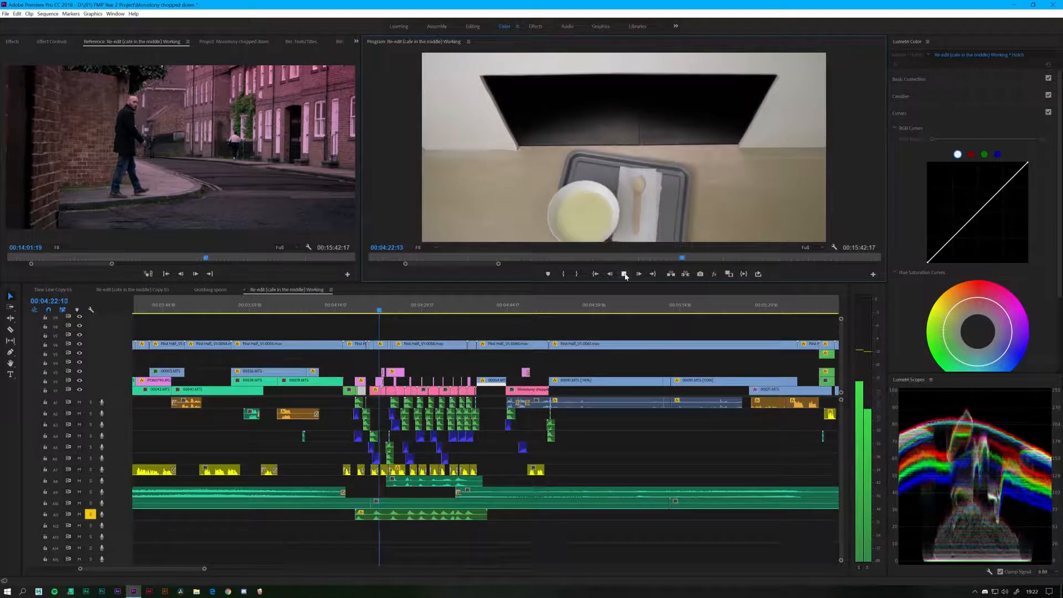
{"action": "left_click", "coordinate": [624, 273]}
{"action": "left_click", "coordinate": [6, 14]}
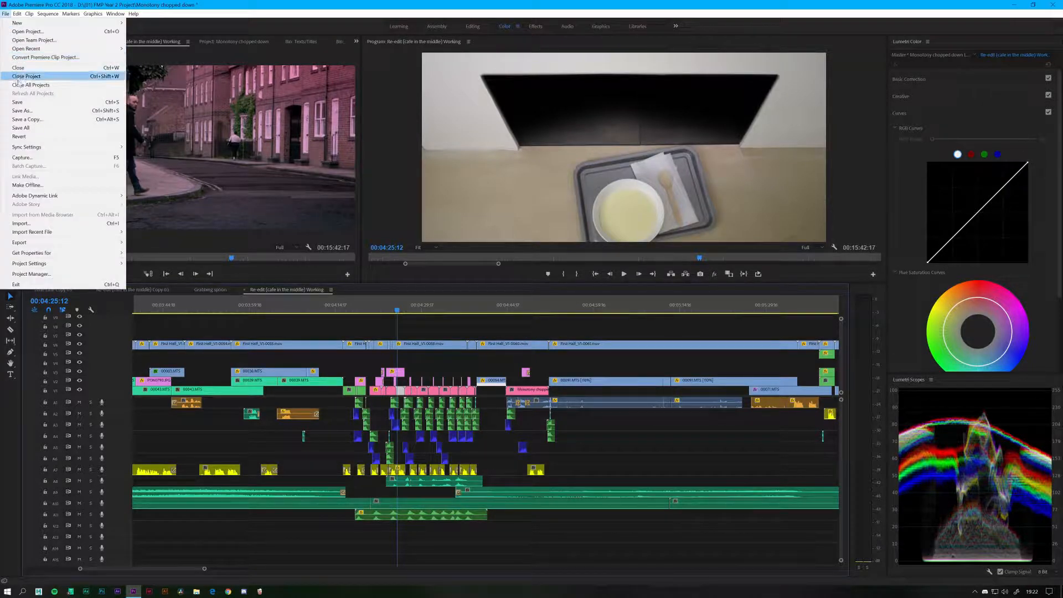
Save the project, replay a short stretch, and zoom the timeline out to most of the sequence.
{"action": "left_click", "coordinate": [66, 100]}
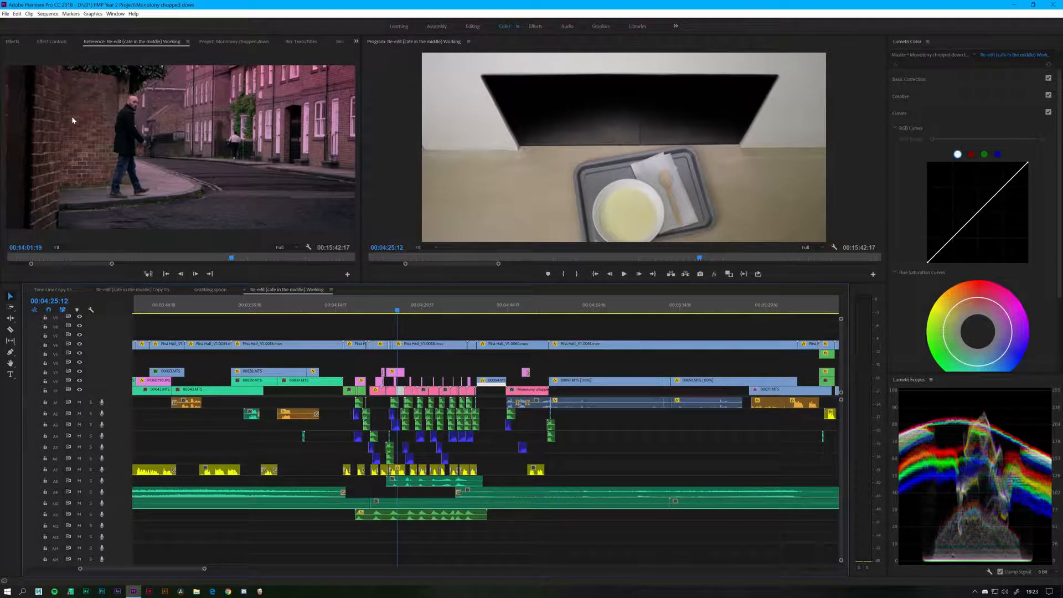
{"action": "key", "text": "minus"}
{"action": "key", "text": "minus"}
{"action": "key", "text": "minus"}
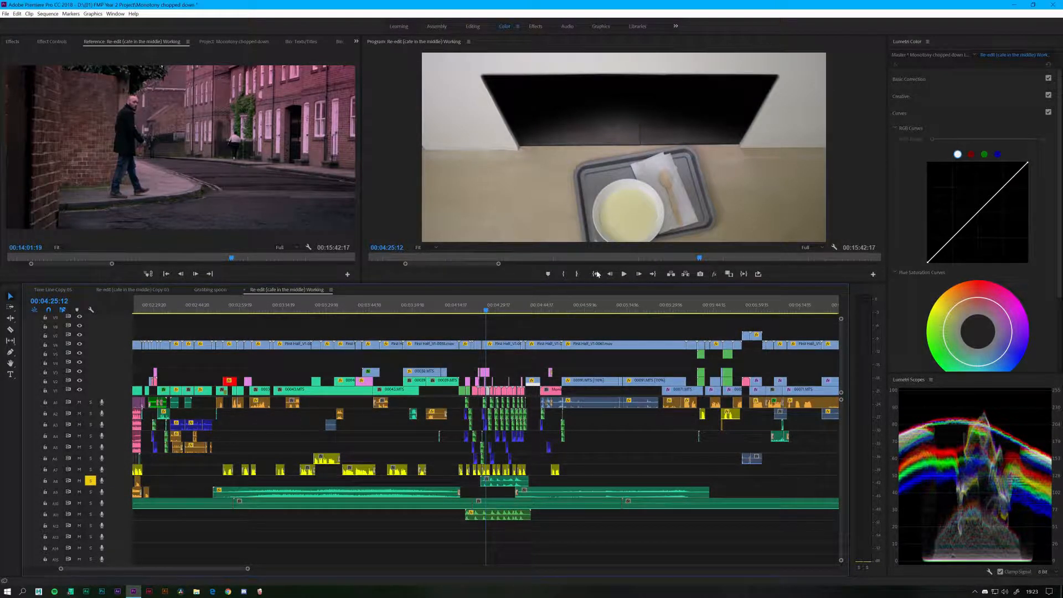
{"action": "left_click", "coordinate": [624, 274]}
{"action": "left_click", "coordinate": [624, 274]}
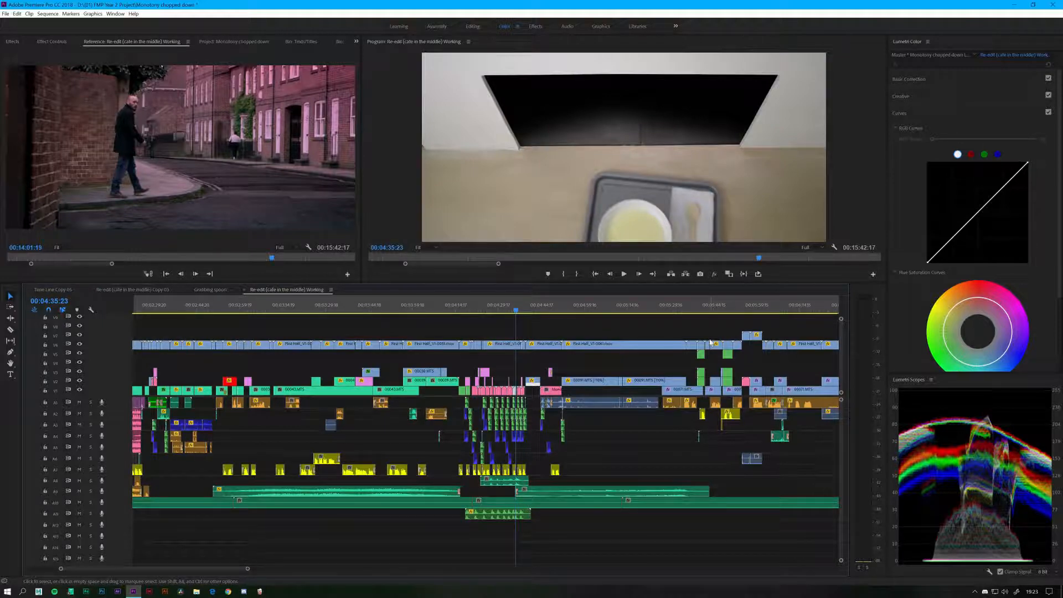
{"action": "key", "text": "minus"}
{"action": "key", "text": "minus"}
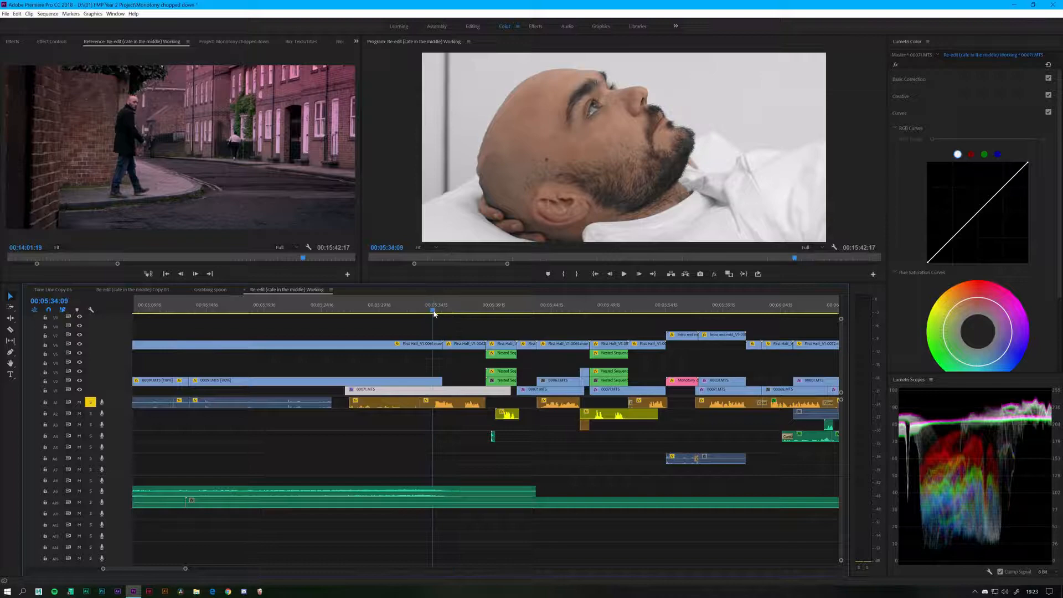
Play the sleeping-man shot and the stretch around 00:05:42:13.
{"action": "left_click", "coordinate": [434, 312]}
{"action": "key", "text": "space"}
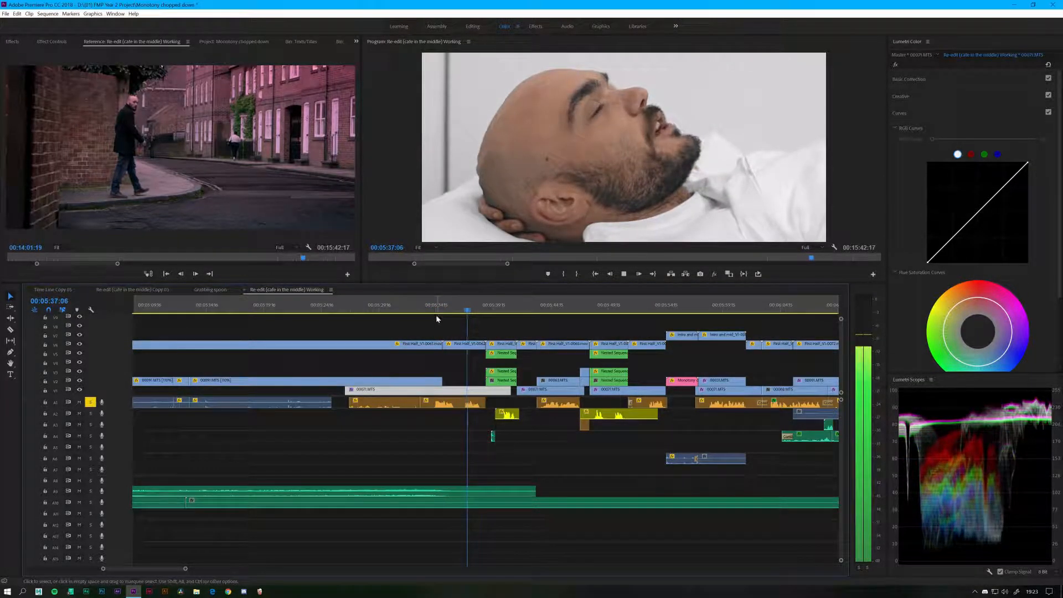
{"action": "key", "text": "space"}
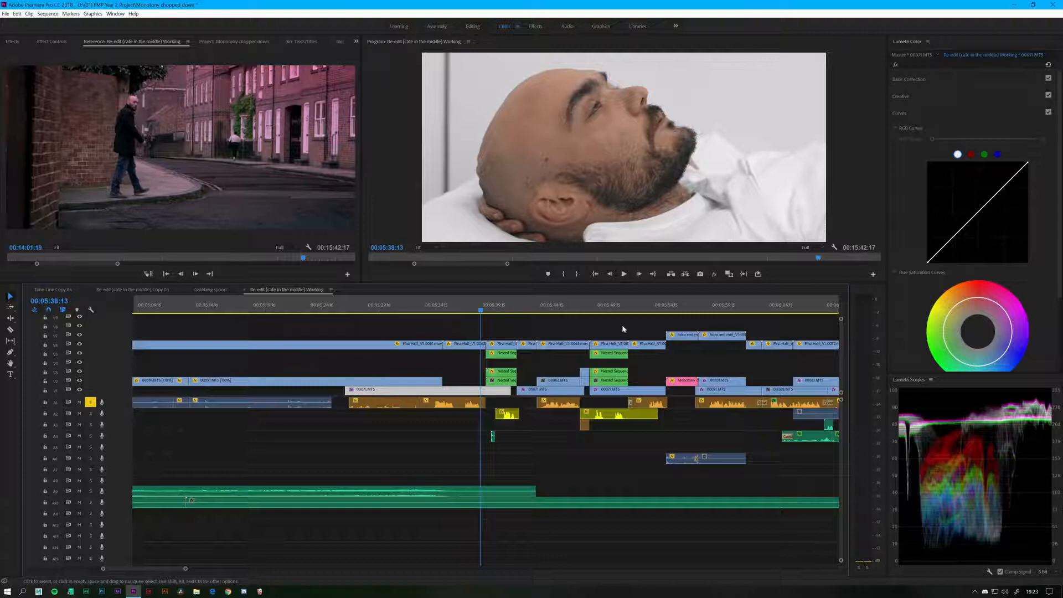
{"action": "left_click", "coordinate": [527, 310]}
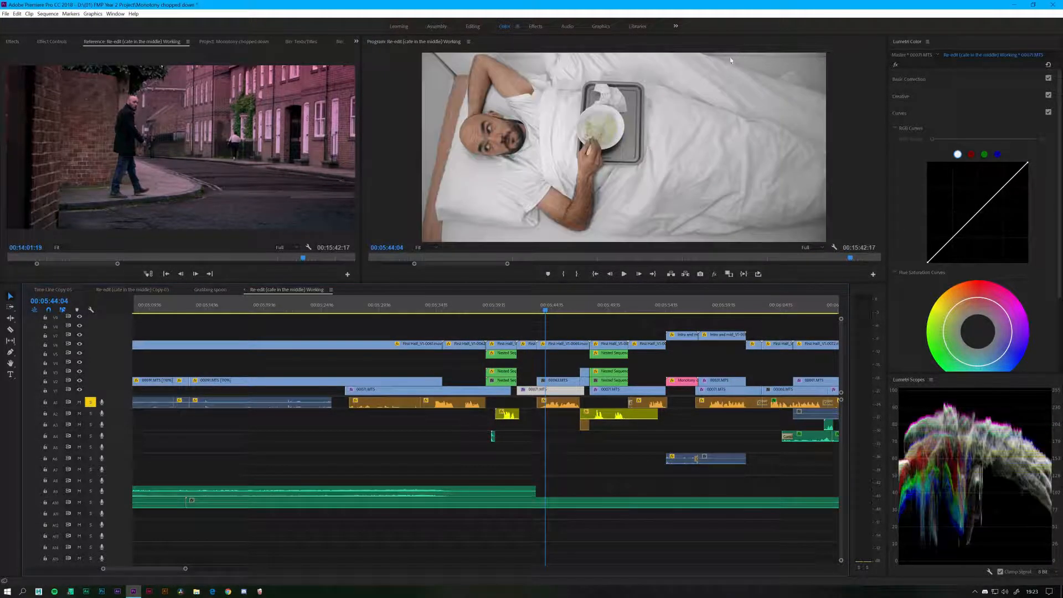
{"action": "key", "text": "space"}
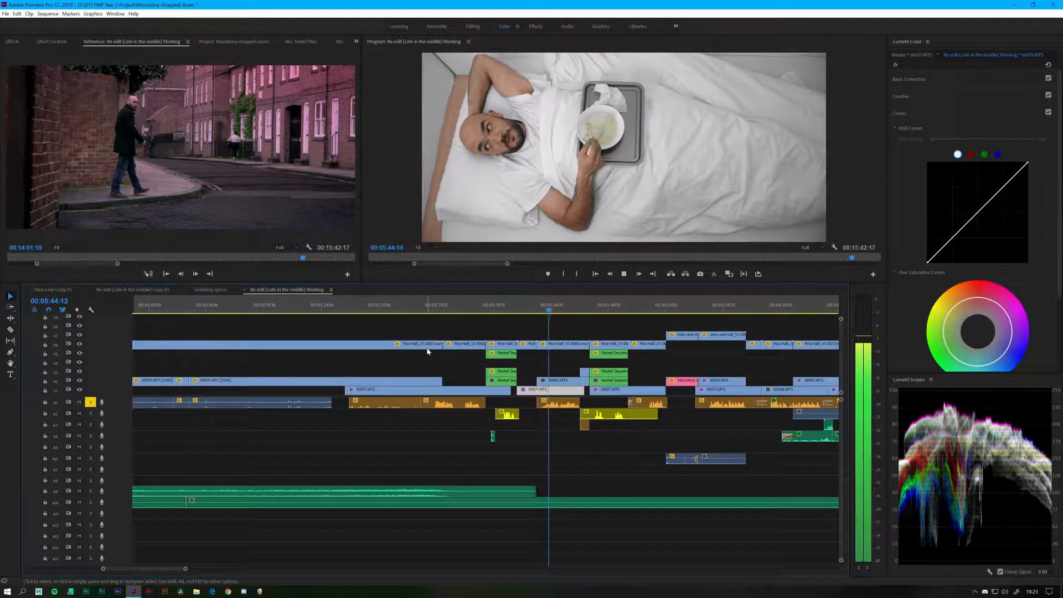
{"action": "key", "text": "space"}
Unsolo A1, move both yellow audio clips from A2 down to A7, and play back.
{"action": "left_click", "coordinate": [90, 403]}
{"action": "key", "text": "minus"}
{"action": "key", "text": "minus"}
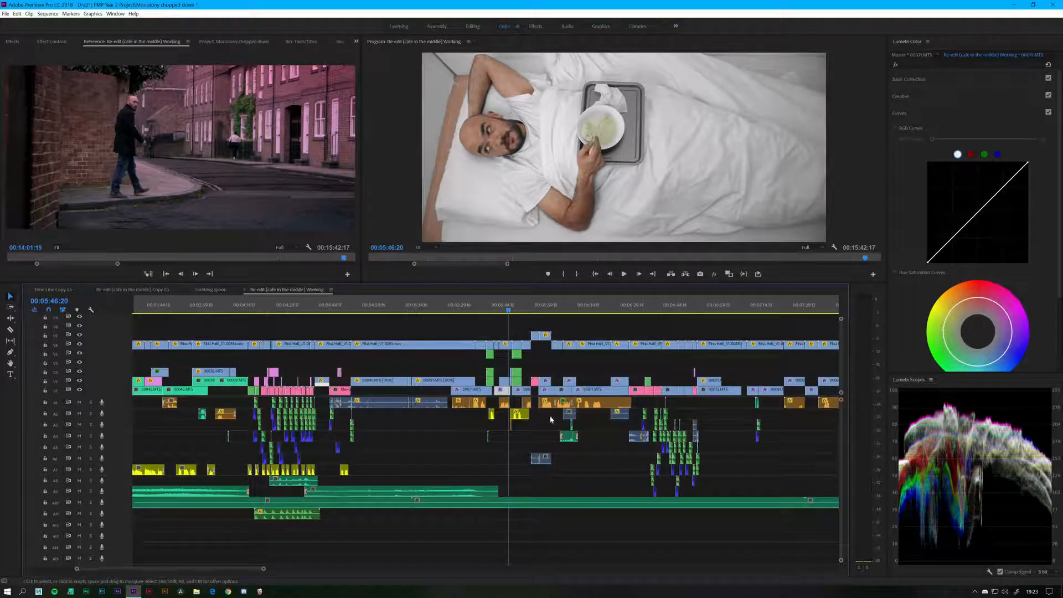
{"action": "left_click_drag", "start_coordinate": [516, 422], "coordinate": [523, 477]}
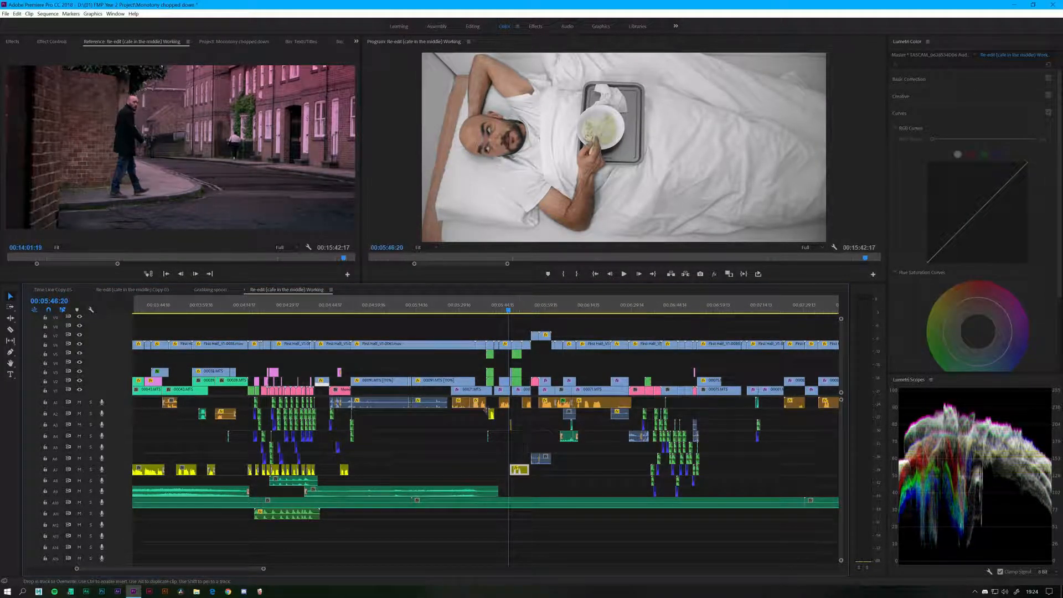
{"action": "left_click_drag", "start_coordinate": [491, 414], "coordinate": [499, 471]}
{"action": "key", "text": "space"}
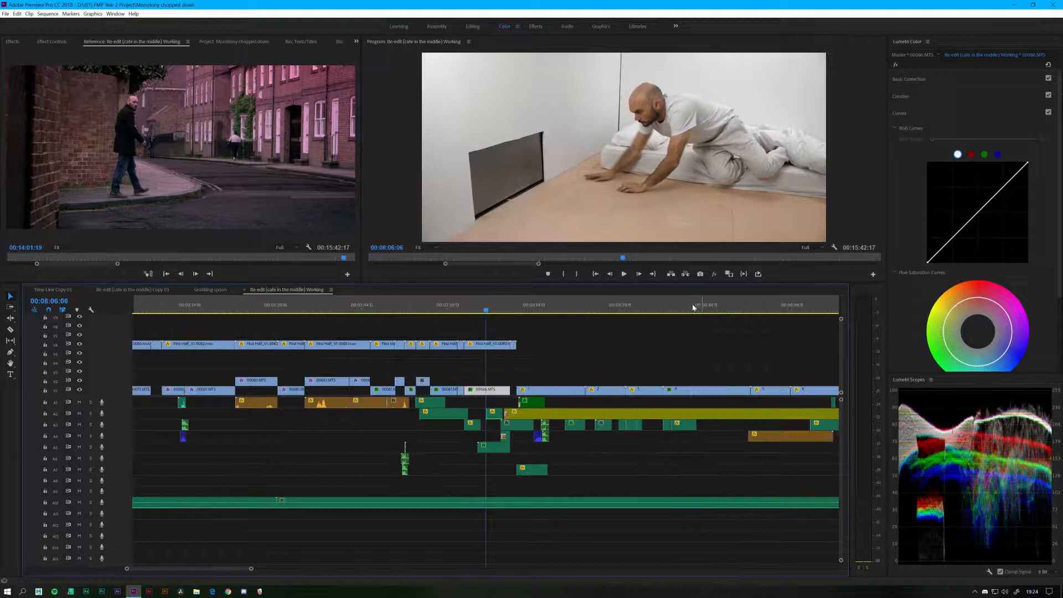
{"action": "key", "text": "="}
{"action": "key", "text": "="}
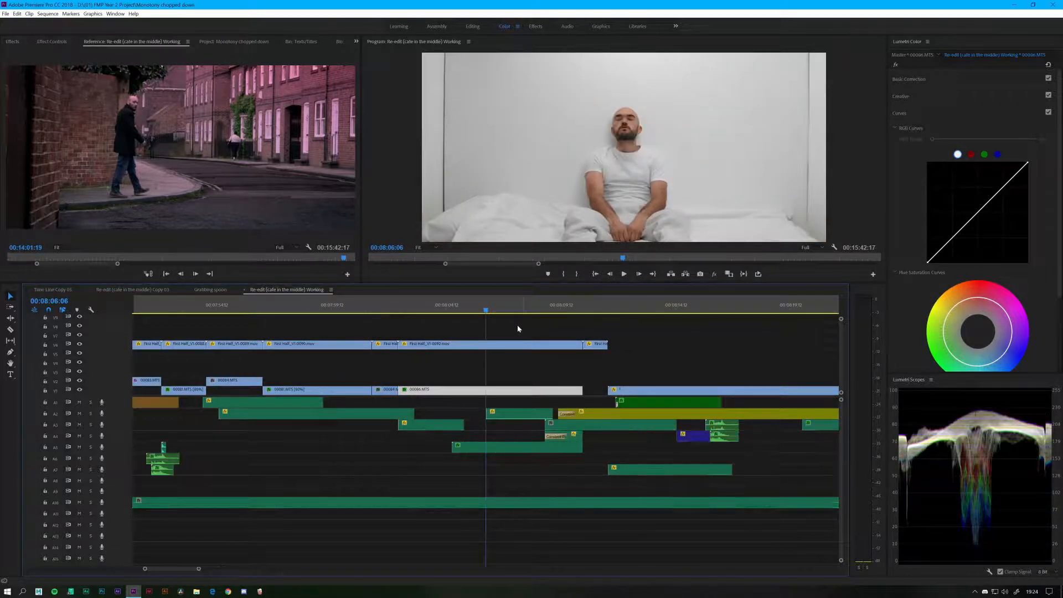
Solo track A3 and replay the cut around 00:08:10 several times.
{"action": "left_click", "coordinate": [538, 308]}
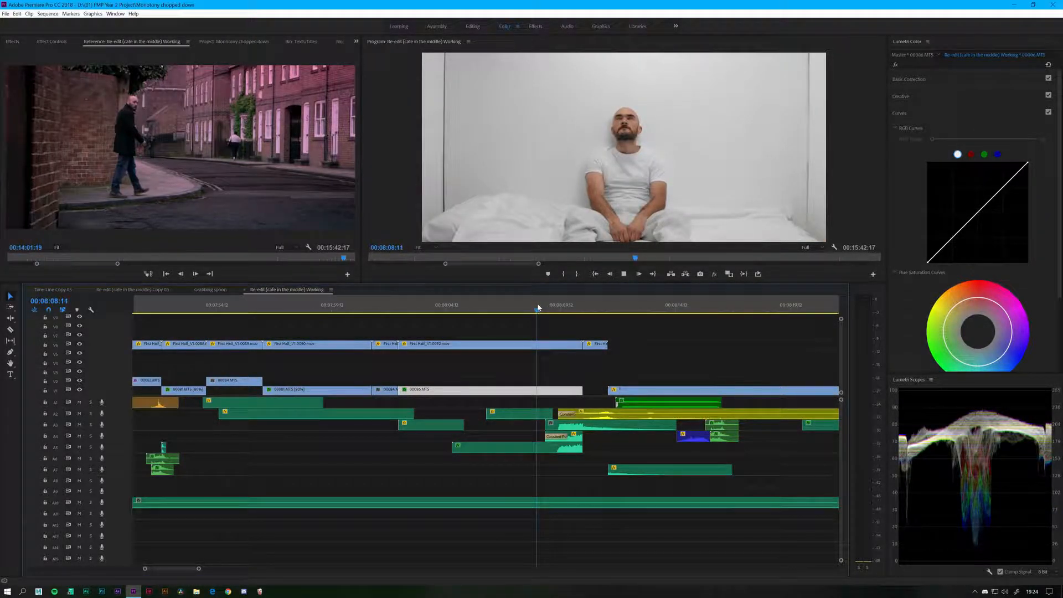
{"action": "key", "text": "space"}
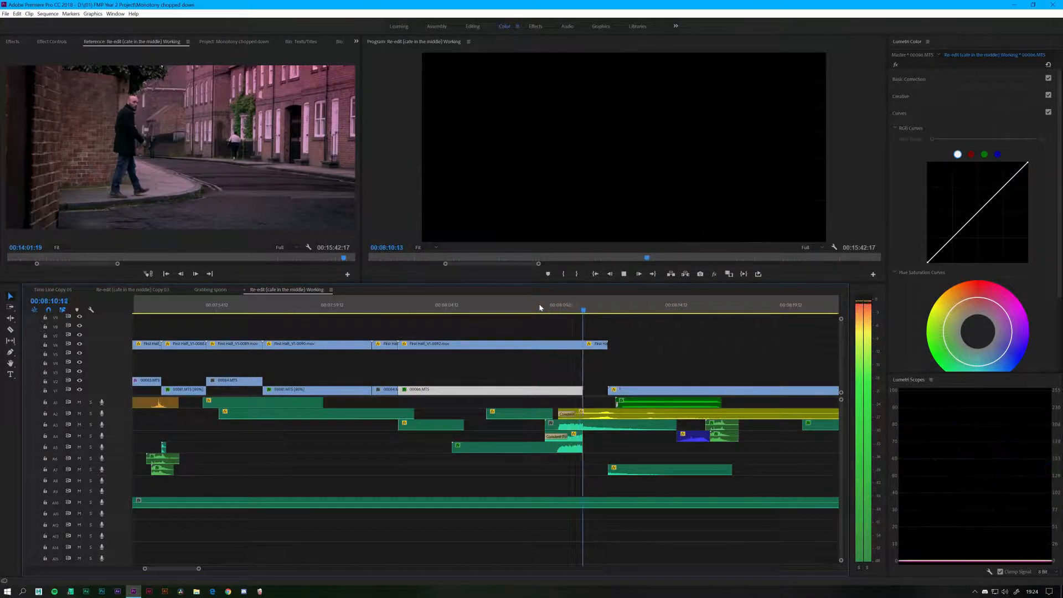
{"action": "left_click", "coordinate": [576, 302]}
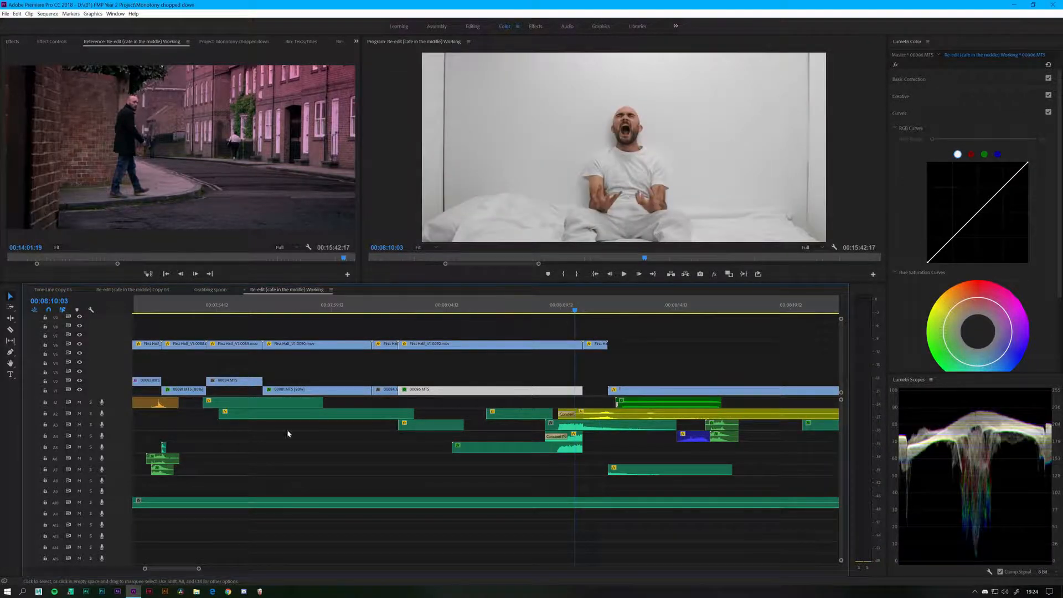
{"action": "left_click", "coordinate": [90, 425]}
{"action": "left_click", "coordinate": [551, 305]}
{"action": "key", "text": "space"}
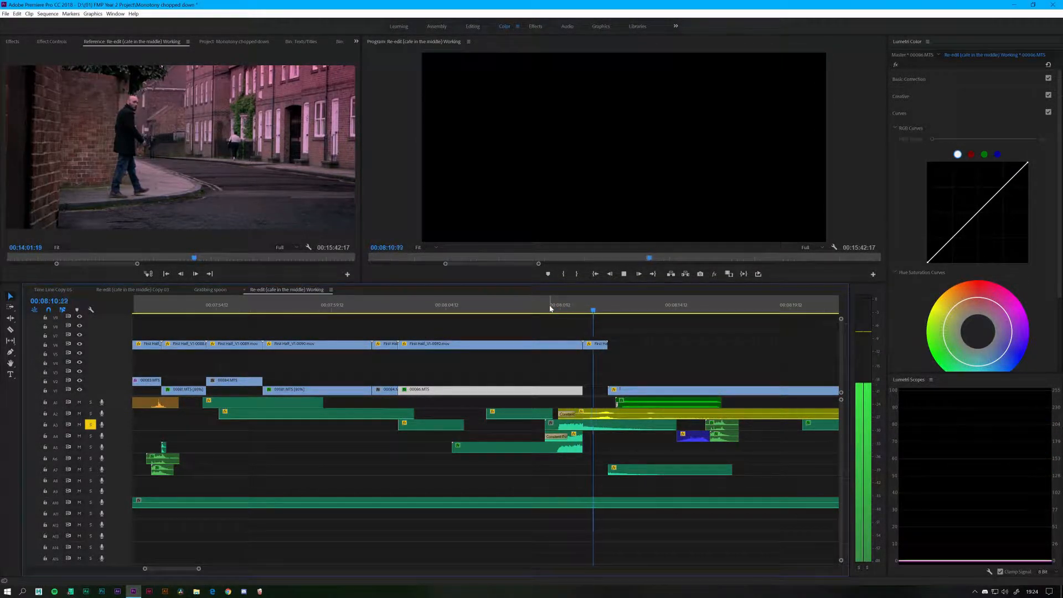
{"action": "left_click", "coordinate": [567, 311]}
{"action": "key", "text": "space"}
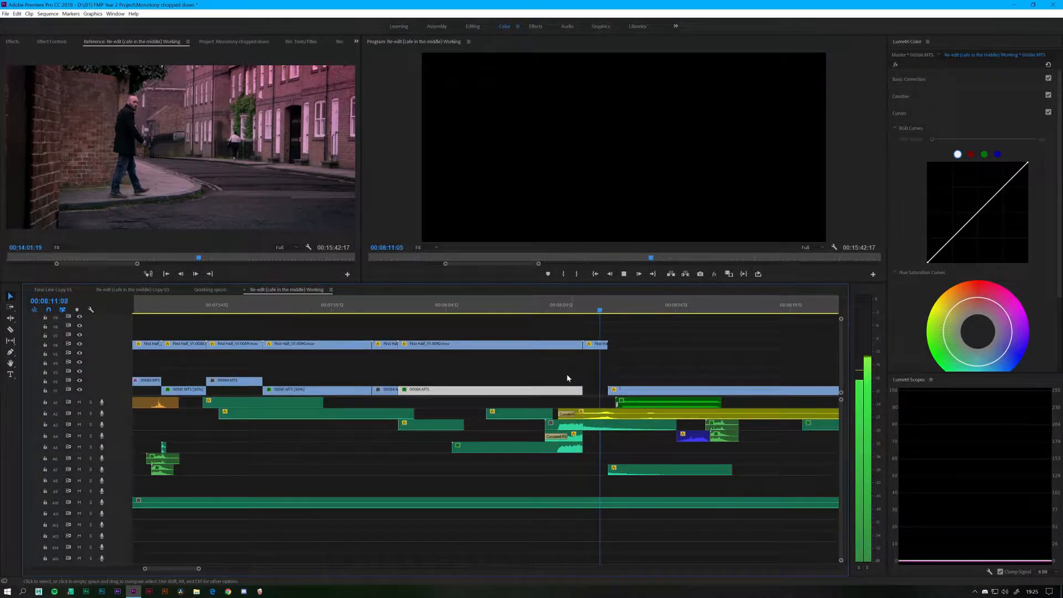
{"action": "key", "text": "space"}
Trim the yellow A2 clip's start to snap to the next V1 clip and replay the cut.
{"action": "left_click", "coordinate": [558, 414]}
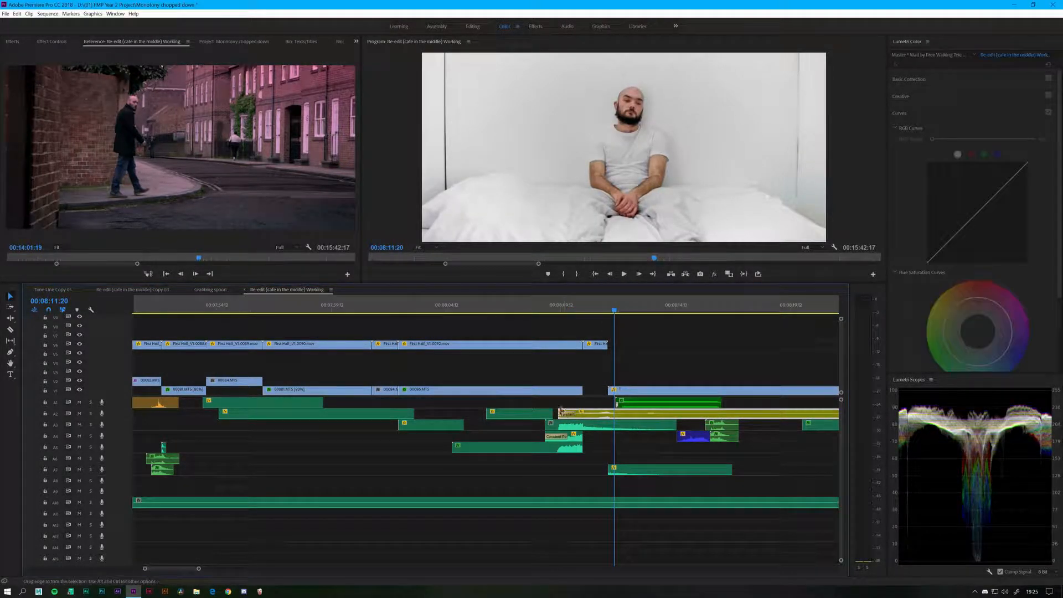
{"action": "left_click_drag", "start_coordinate": [588, 413], "coordinate": [608, 414]}
{"action": "key", "text": "space"}
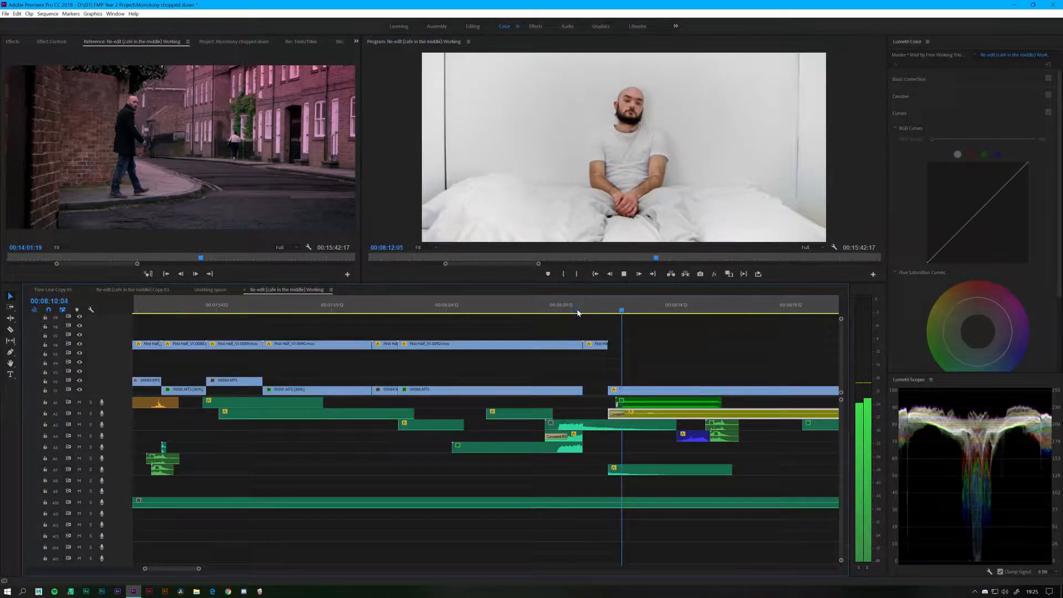
{"action": "left_click_drag", "start_coordinate": [577, 313], "coordinate": [561, 314]}
{"action": "key", "text": "space"}
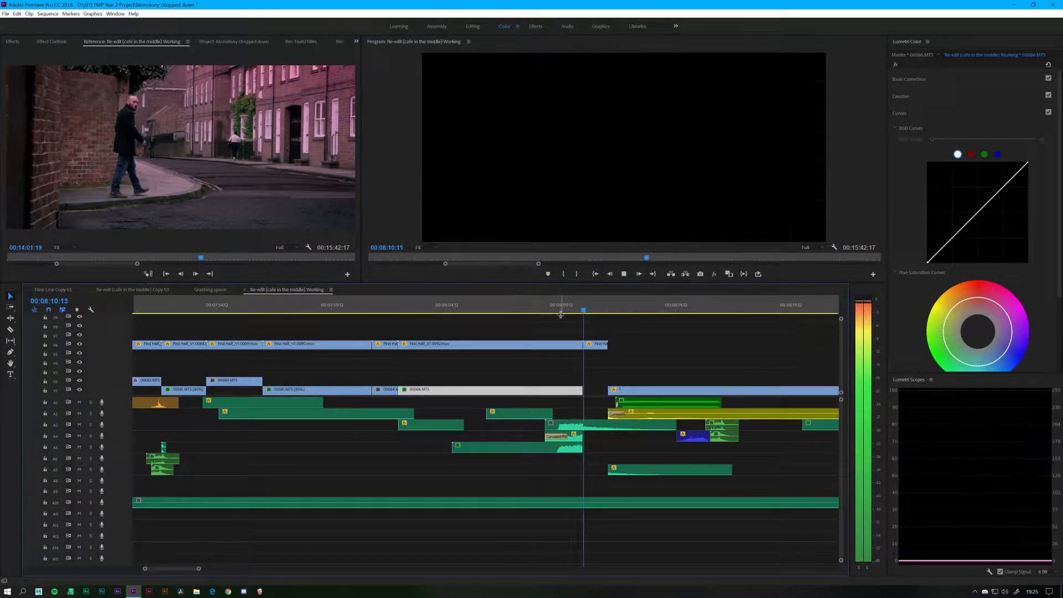
{"action": "key", "text": "minus"}
{"action": "key", "text": "minus"}
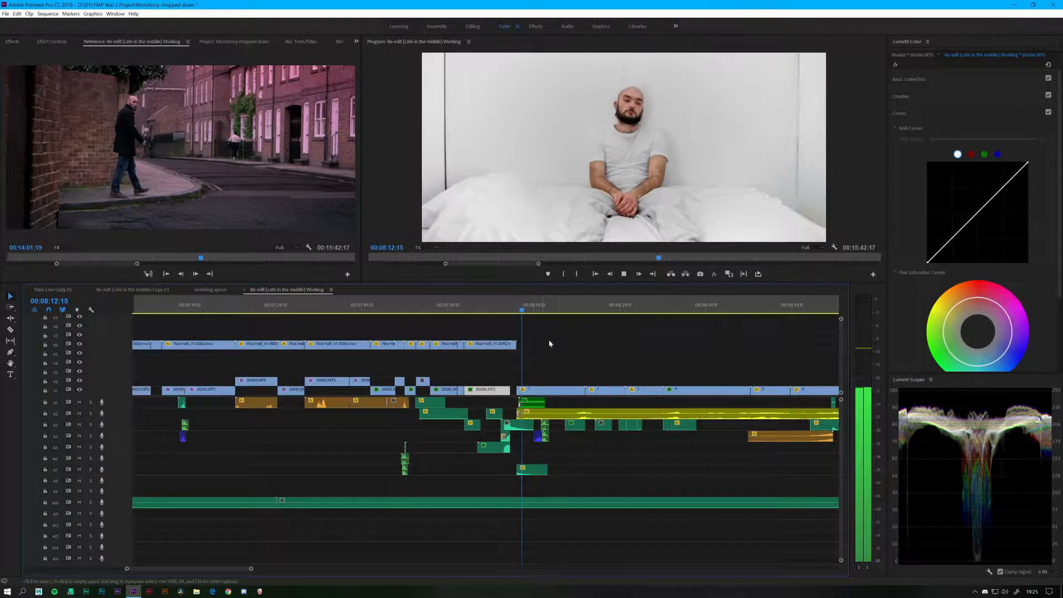
Trim the yellow A2 clip's edge by 18 frames and replay the edit.
{"action": "key", "text": "space"}
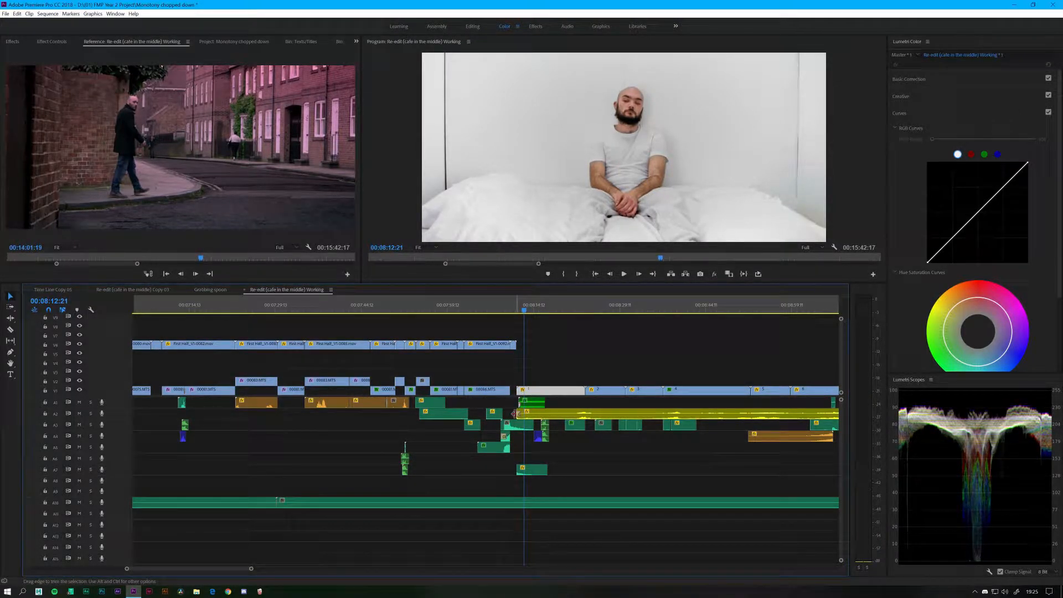
{"action": "key", "text": "equal"}
{"action": "key", "text": "equal"}
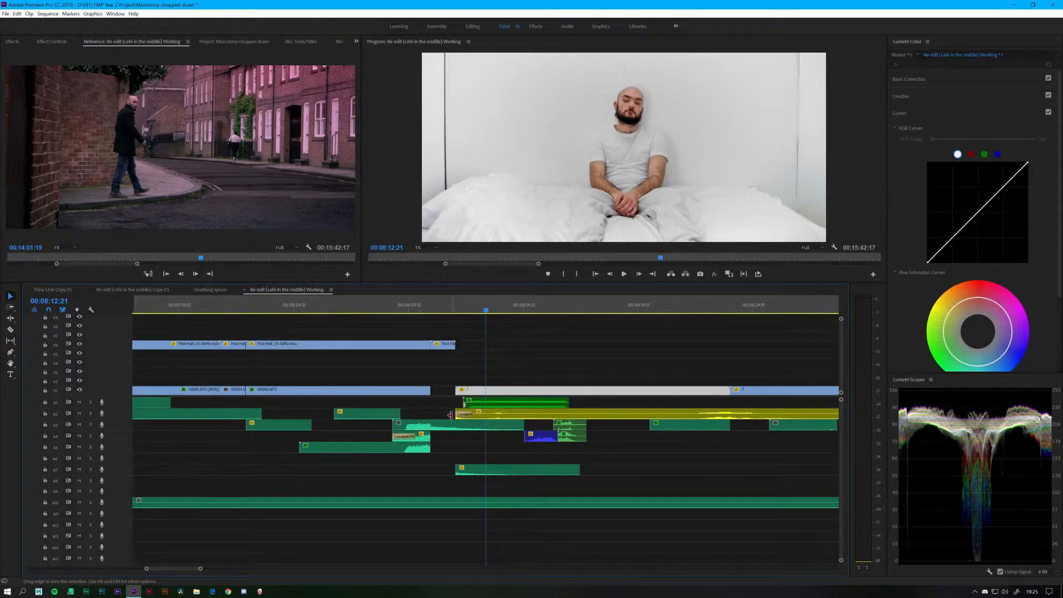
{"action": "left_click_drag", "start_coordinate": [450, 414], "coordinate": [476, 415]}
{"action": "left_click", "coordinate": [413, 310]}
{"action": "key", "text": "space"}
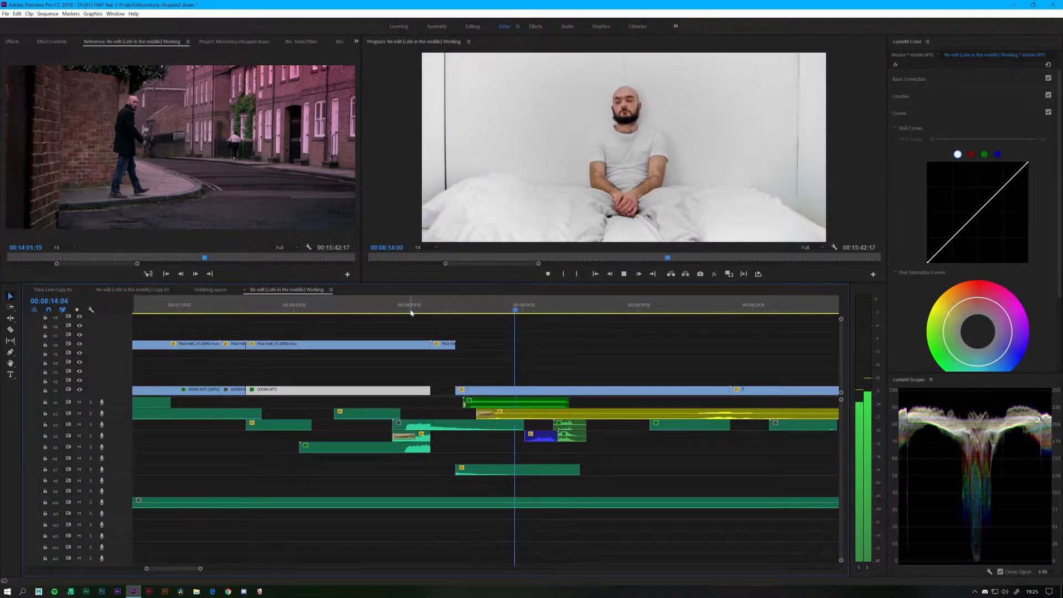
{"action": "key", "text": "space"}
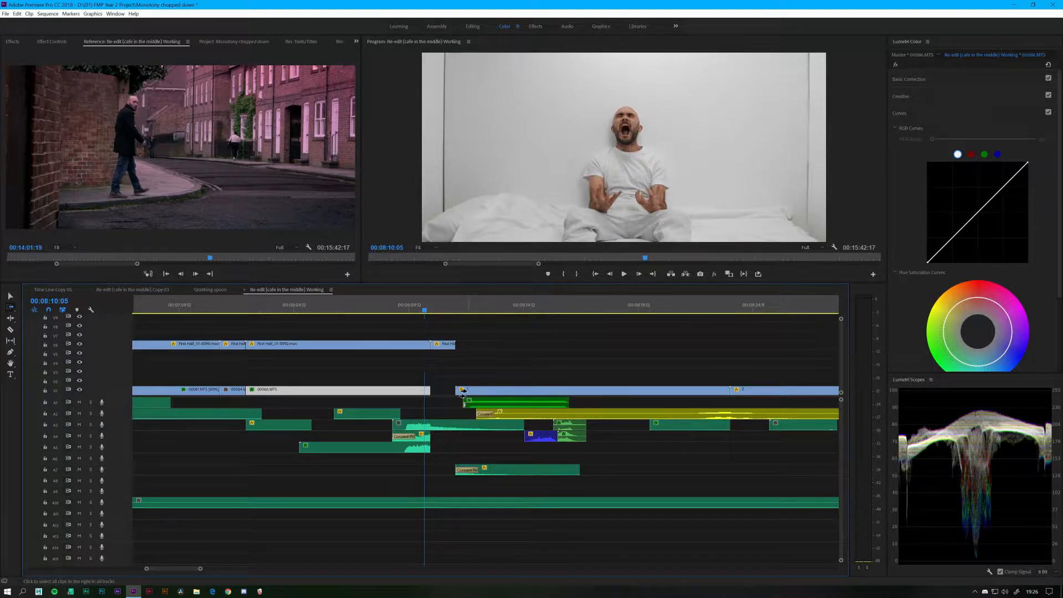
Select all later clips on every track except the A10 music clip, and save.
{"action": "key", "text": "a"}
{"action": "left_click", "coordinate": [463, 396]}
{"action": "key", "text": "v"}
{"action": "left_click", "coordinate": [434, 505], "text": "shift"}
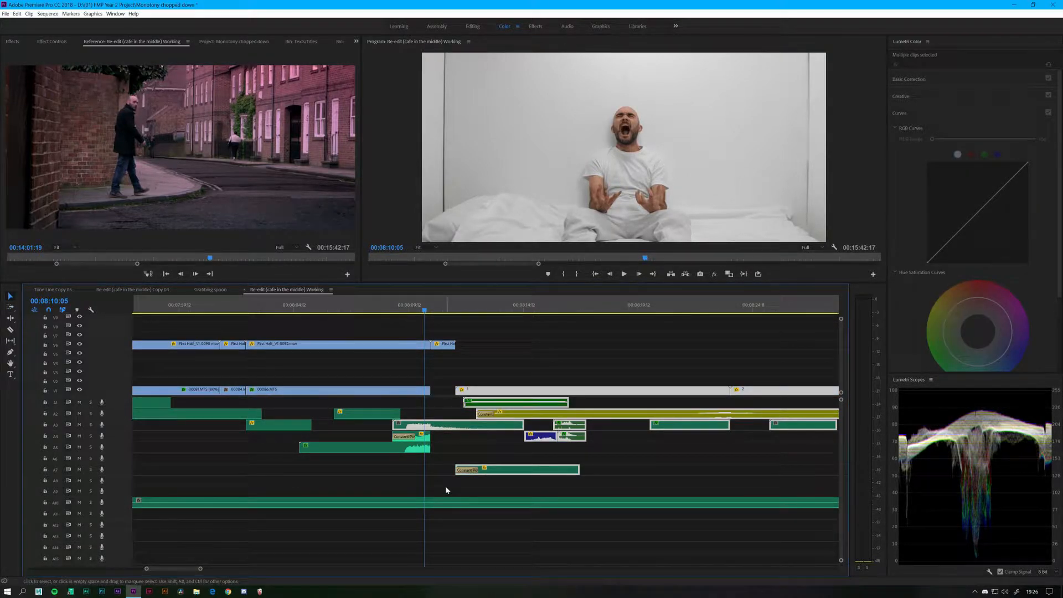
{"action": "key", "text": "minus"}
{"action": "key", "text": "minus"}
{"action": "key", "text": "minus"}
{"action": "key", "text": "minus"}
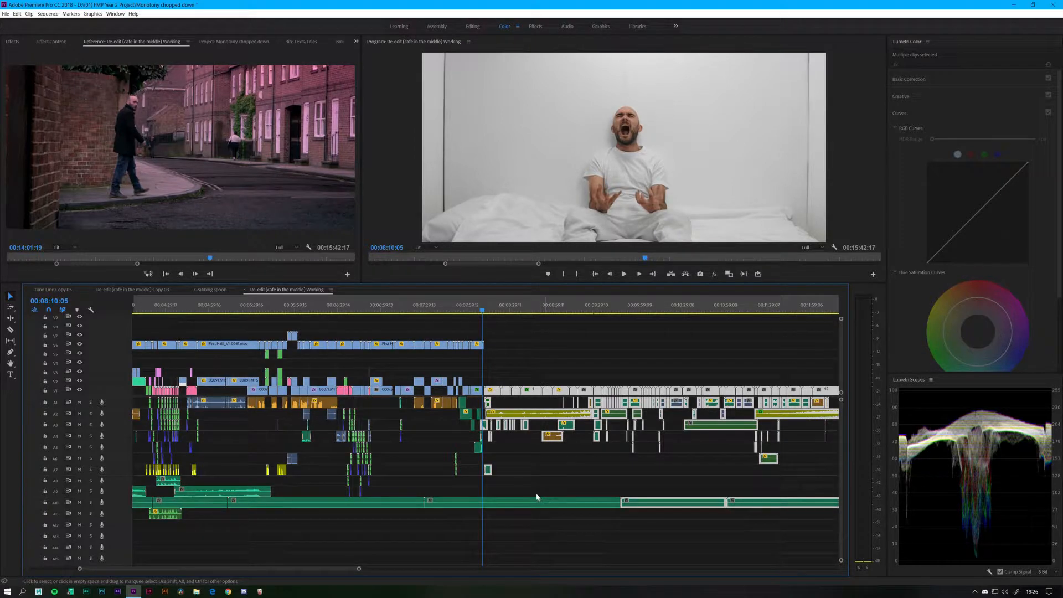
{"action": "key", "text": "equal"}
{"action": "key", "text": "equal"}
{"action": "key", "text": "equal"}
{"action": "key", "text": "equal"}
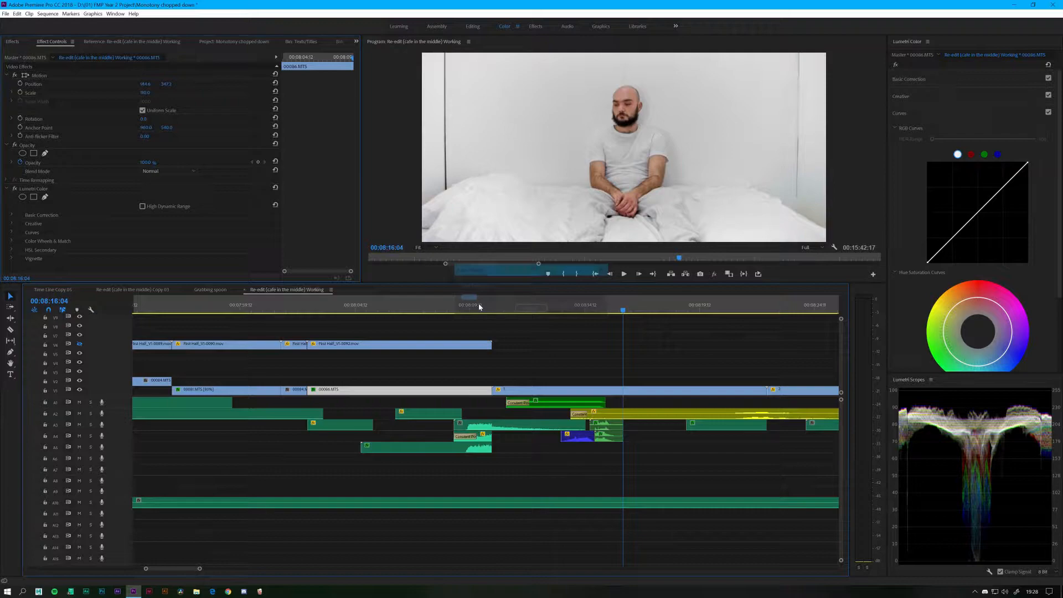
{"action": "key", "text": "ctrl+s"}
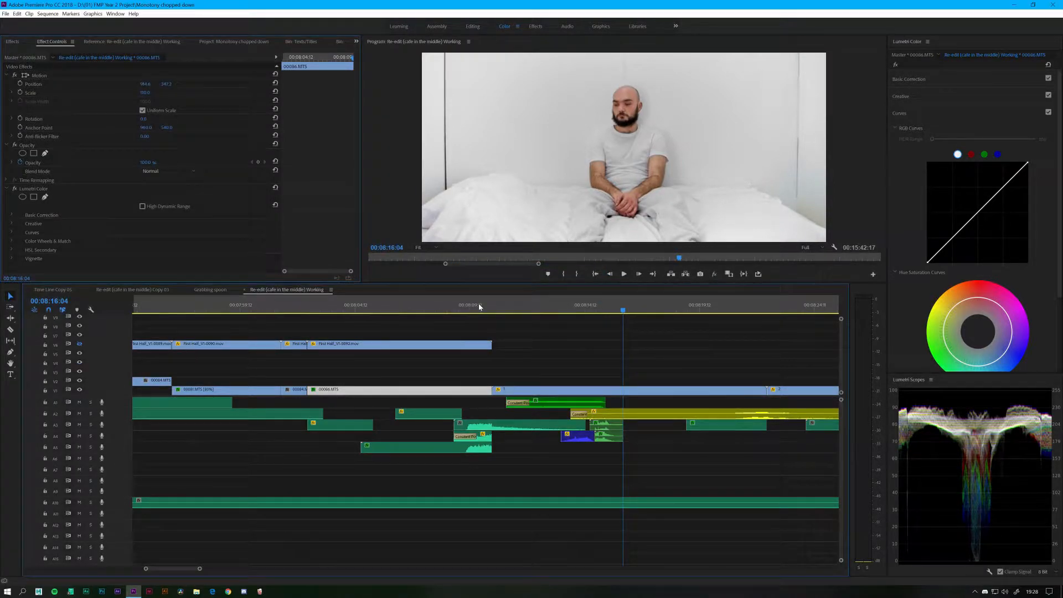
Play the bed shot from 00:08:06:06 and save the project again.
{"action": "key", "text": "equal"}
{"action": "key", "text": "minus"}
{"action": "key", "text": "minus"}
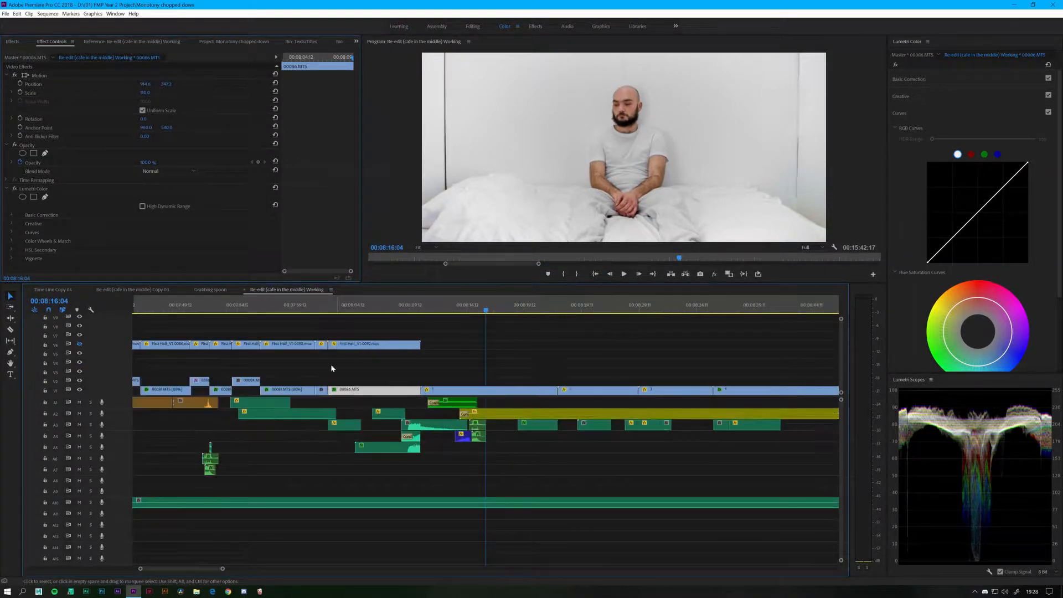
{"action": "left_click", "coordinate": [372, 310]}
{"action": "key", "text": "space"}
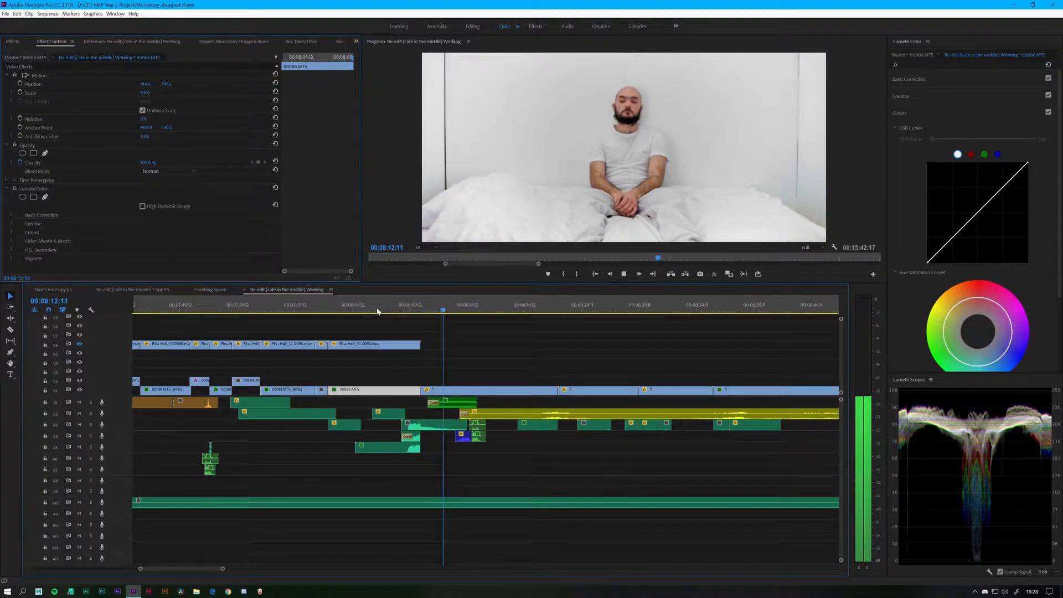
{"action": "key", "text": "ctrl+s"}
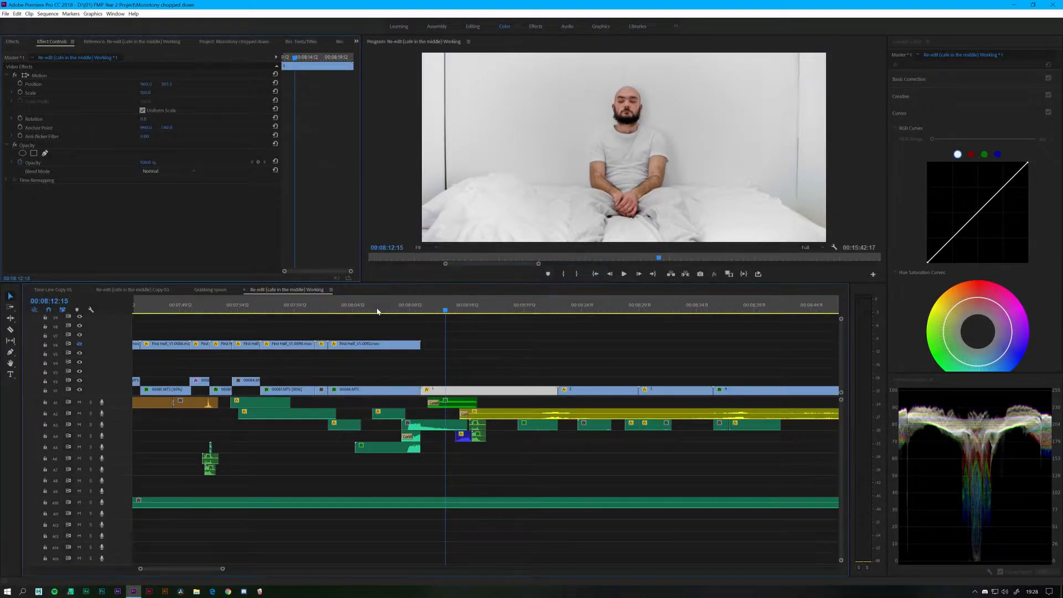
{"action": "key", "text": "minus"}
{"action": "key", "text": "minus"}
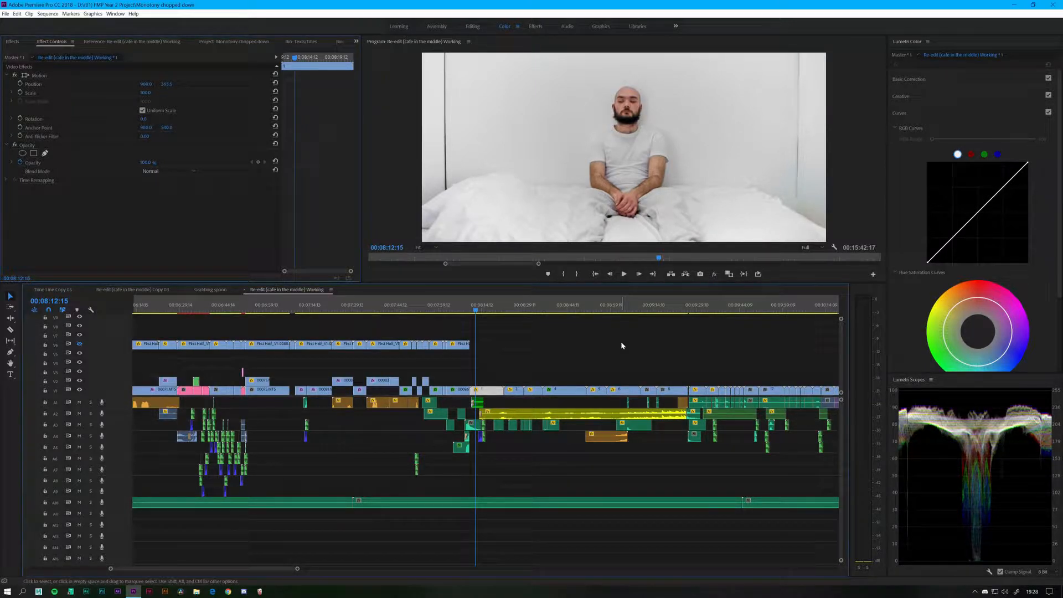
Replay the hand close-up from 00:09:05, then unsolo A3 and mute A1.
{"action": "left_click", "coordinate": [621, 310]}
{"action": "key", "text": "space"}
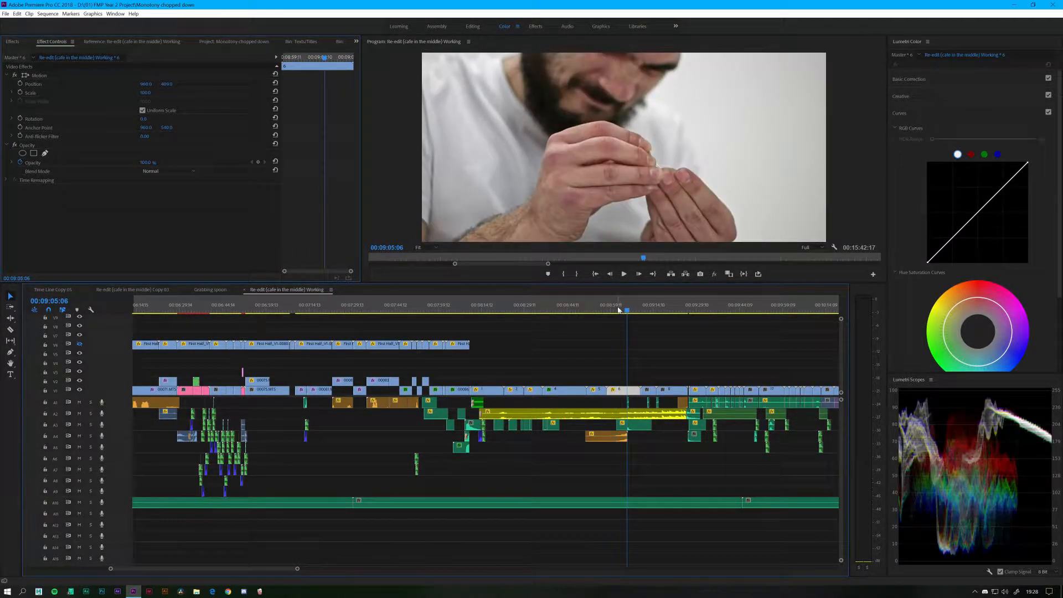
{"action": "key", "text": "equal"}
{"action": "key", "text": "equal"}
{"action": "key", "text": "equal"}
{"action": "key", "text": "equal"}
{"action": "key", "text": "space"}
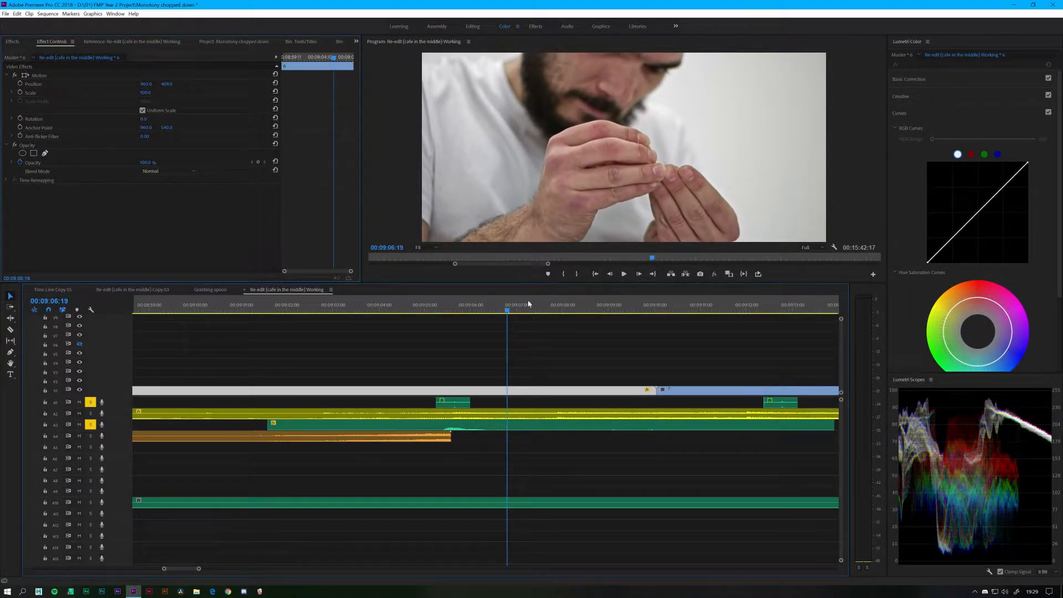
{"action": "left_click", "coordinate": [429, 310]}
{"action": "key", "text": "space"}
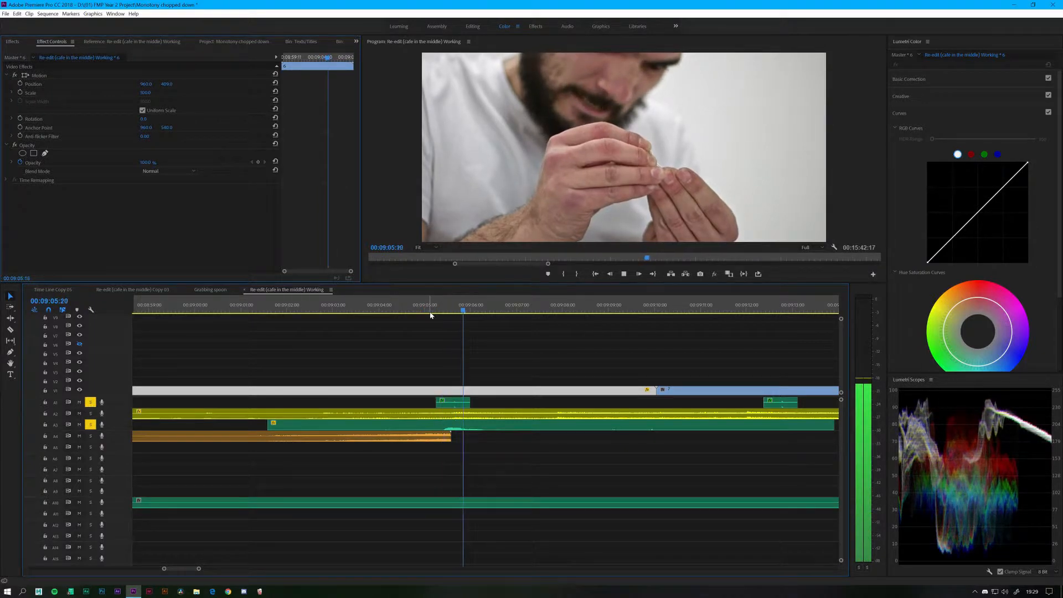
{"action": "key", "text": "space"}
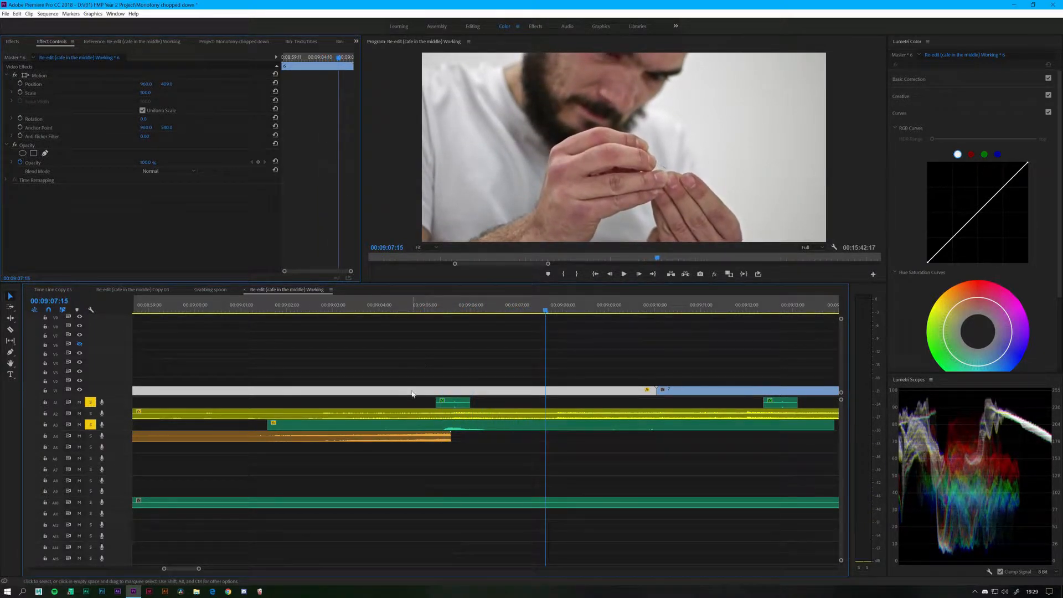
{"action": "left_click", "coordinate": [91, 424]}
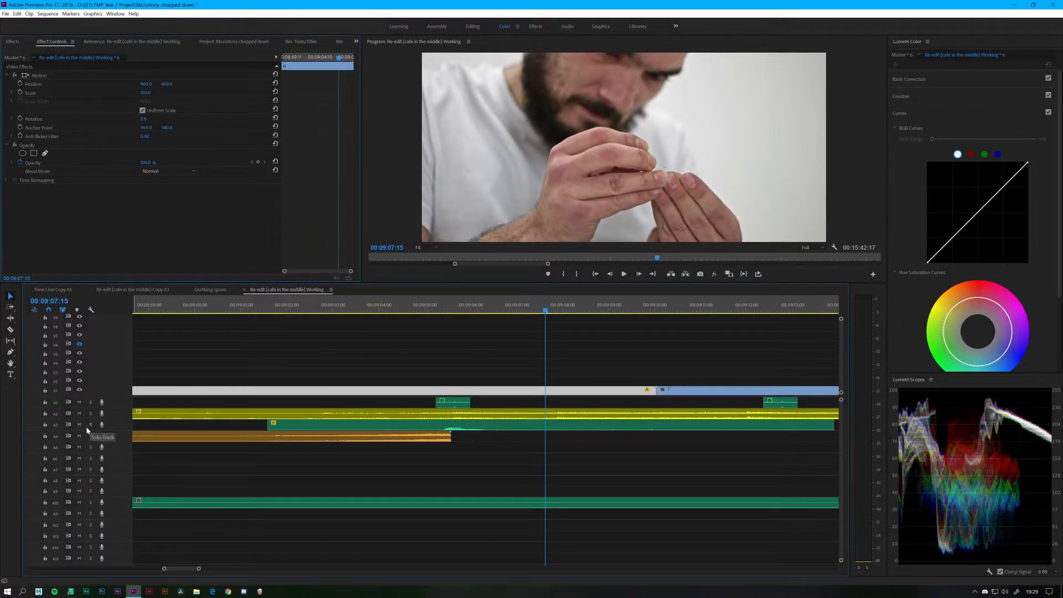
{"action": "left_click", "coordinate": [80, 402]}
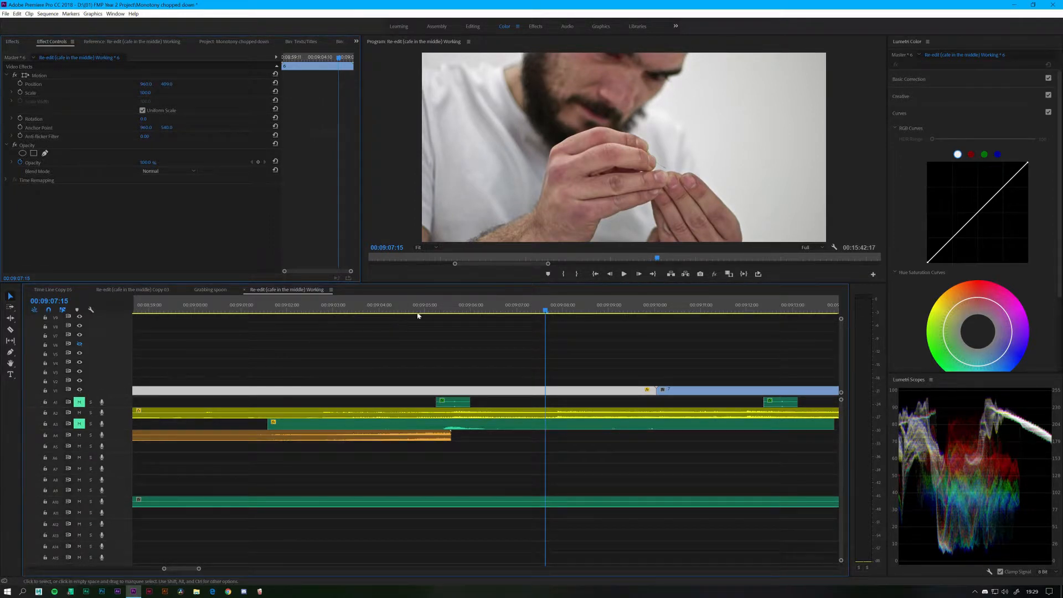
Play the section from about 00:09:04 with the tracks muted.
{"action": "left_click", "coordinate": [380, 308]}
{"action": "key", "text": "space"}
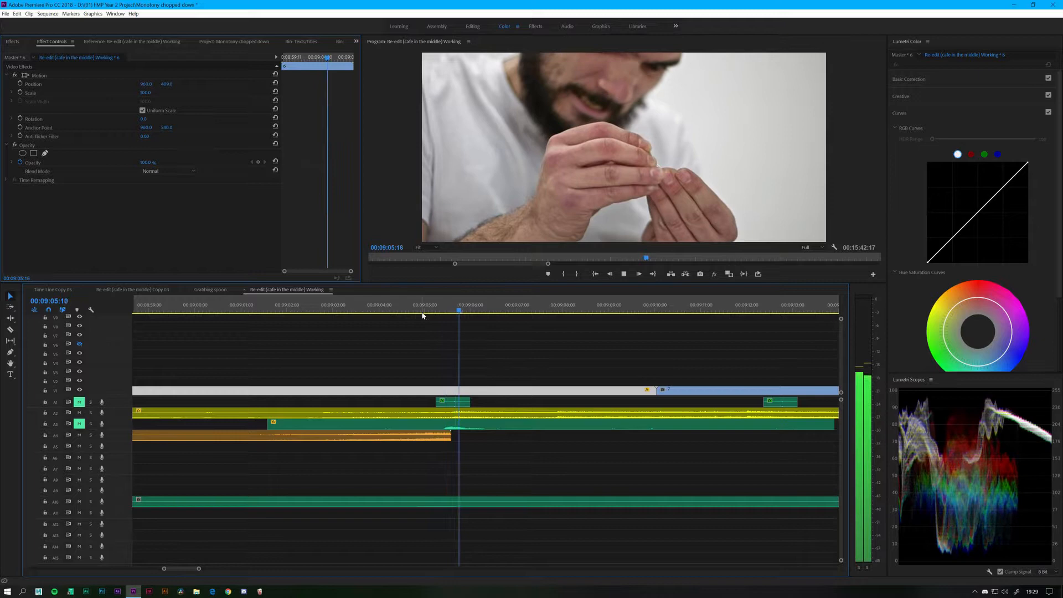
{"action": "key", "text": "space"}
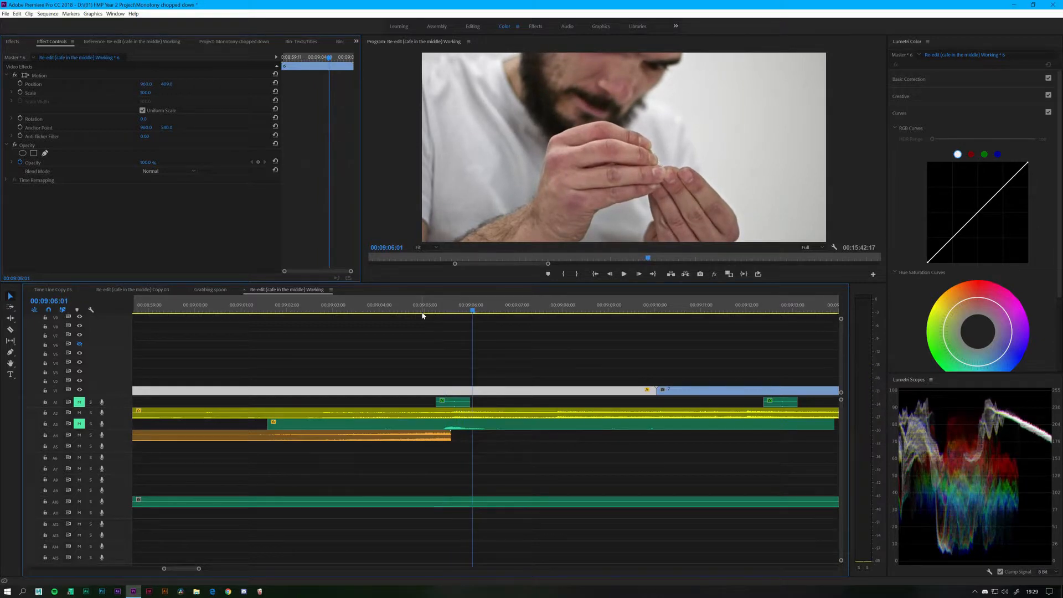
Unmute A1 and A3, replay from 00:09:04:10, and select the pin prick.wav clip.
{"action": "left_click", "coordinate": [79, 402]}
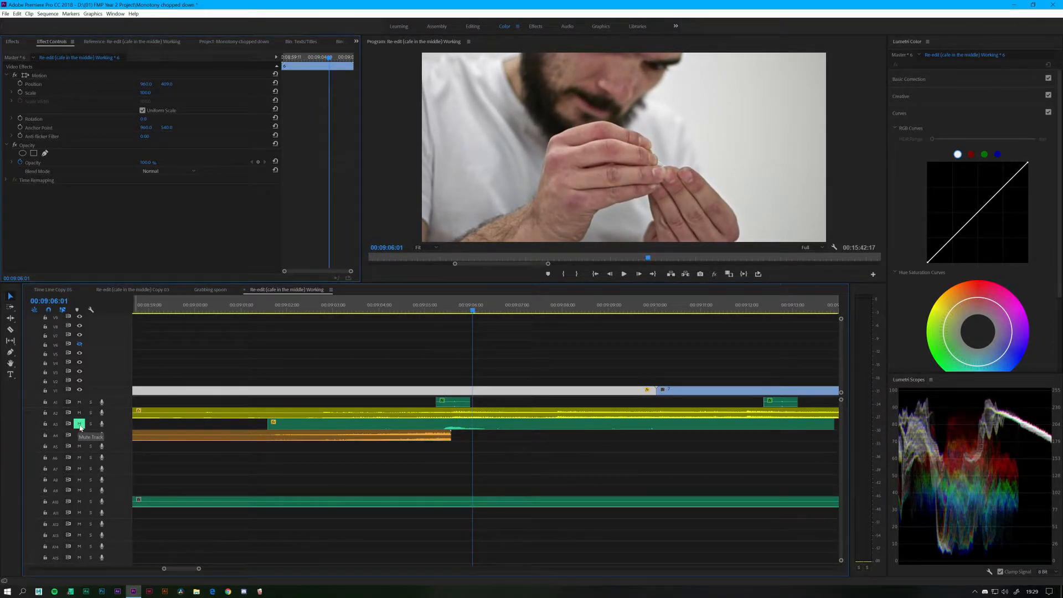
{"action": "left_click", "coordinate": [79, 424]}
{"action": "left_click", "coordinate": [399, 311]}
{"action": "key", "text": "space"}
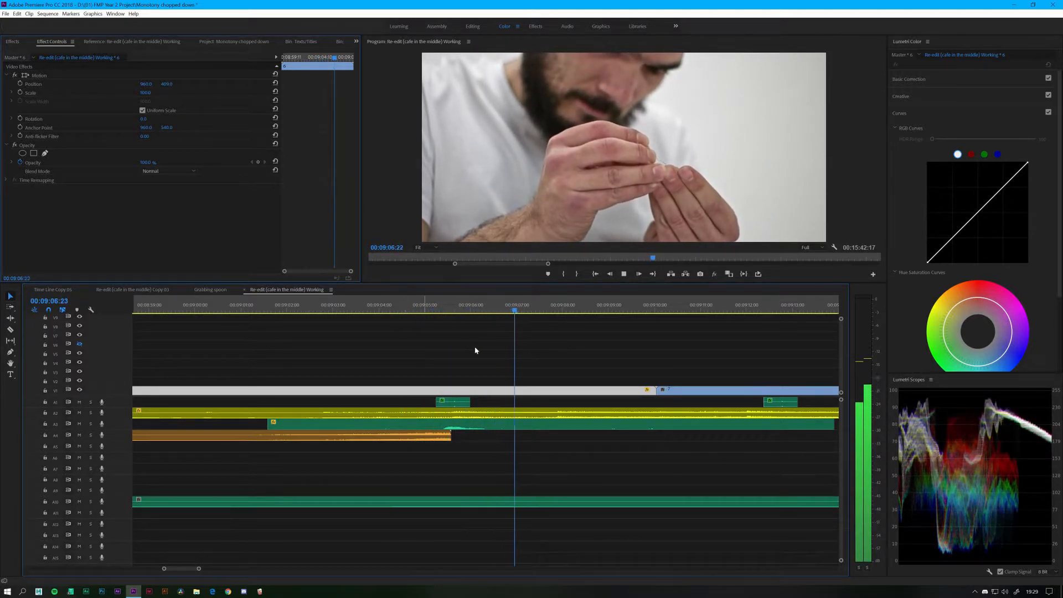
{"action": "key", "text": "space"}
{"action": "left_click", "coordinate": [453, 402]}
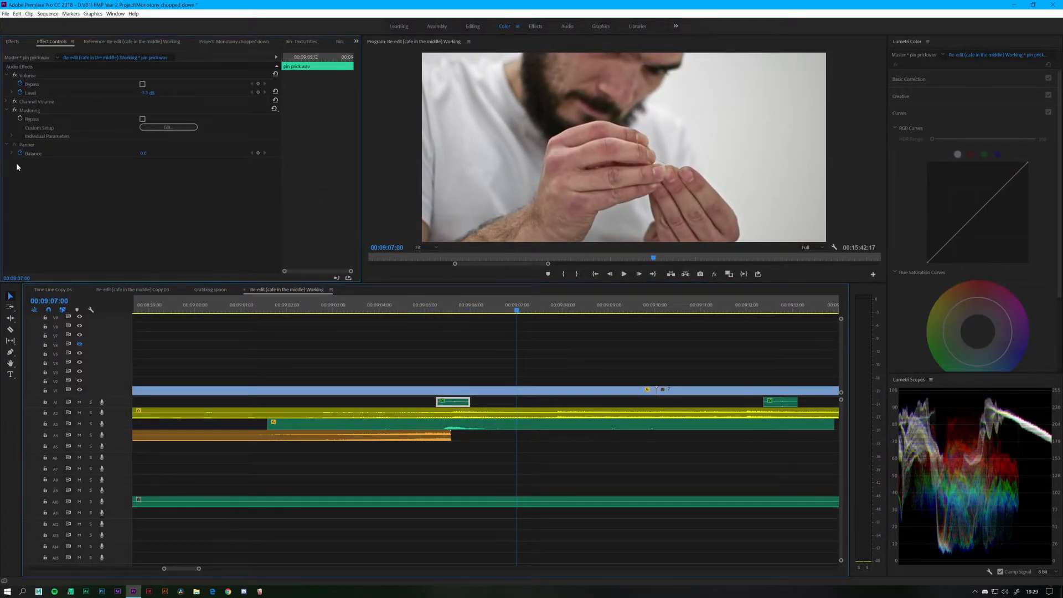
Set pin prick.wav's volume Level to 3 dB and delete its level keyframes.
{"action": "left_click", "coordinate": [147, 93]}
{"action": "type", "text": "3"}
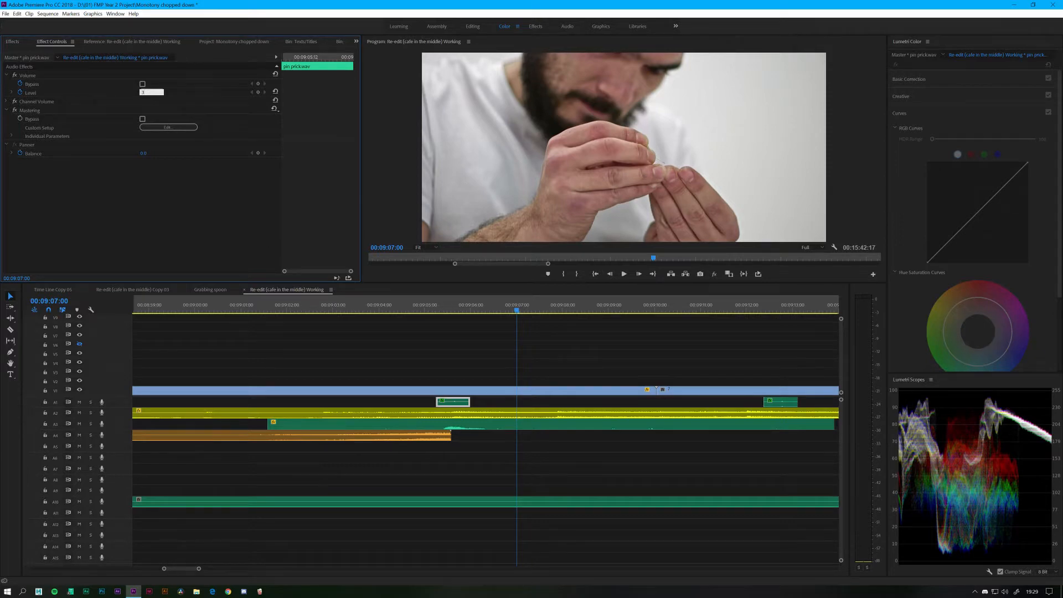
{"action": "left_click", "coordinate": [19, 93]}
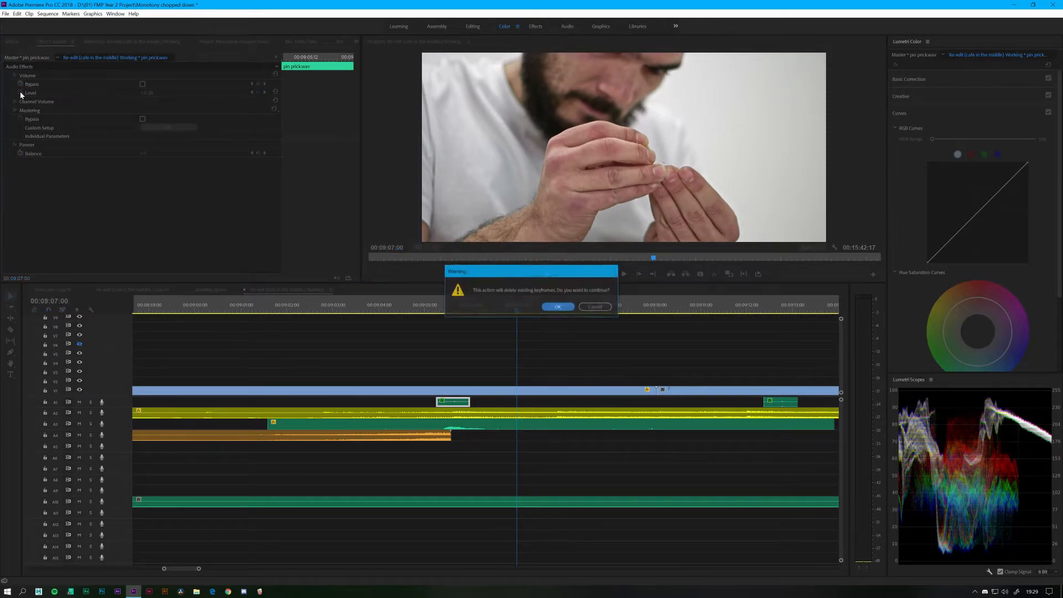
{"action": "left_click", "coordinate": [558, 308]}
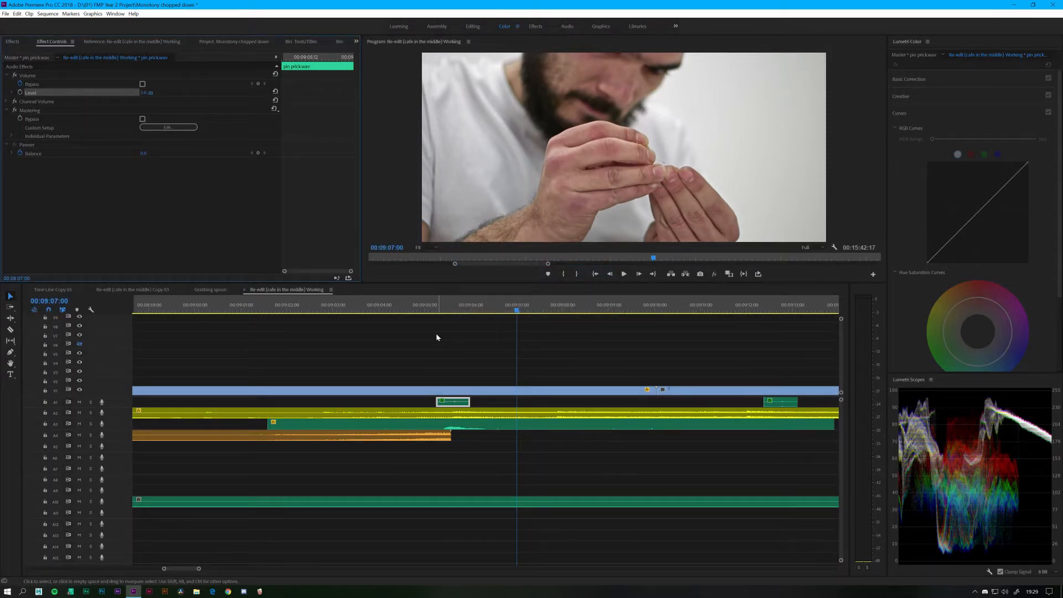
{"action": "left_click", "coordinate": [425, 310]}
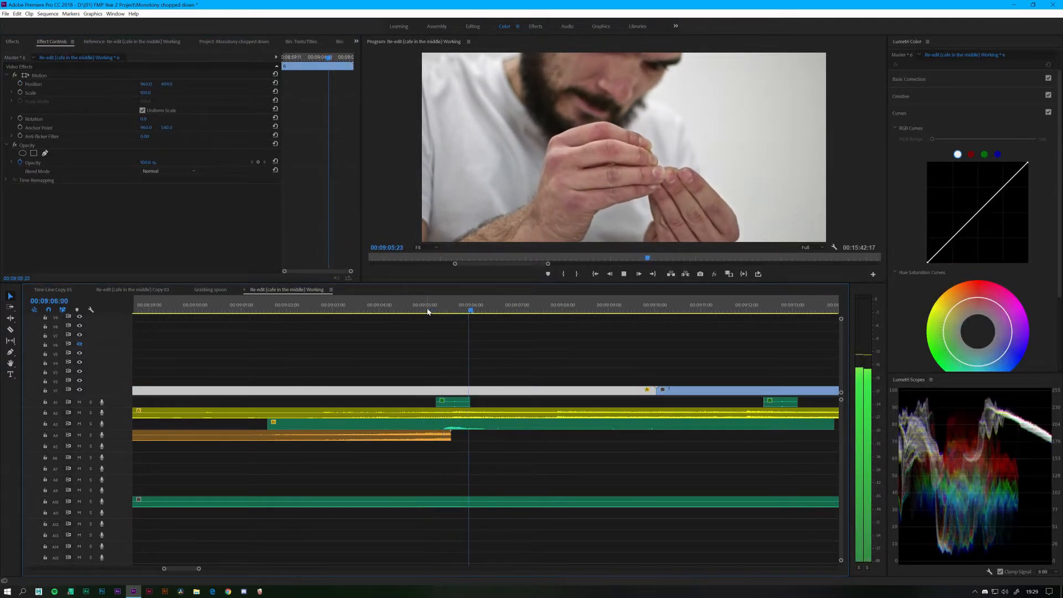
Hear the new level, save, and play the fingertip close-up from 00:09:12:09 to 00:09:15:14.
{"action": "key", "text": "space"}
{"action": "key", "text": "ctrl+s"}
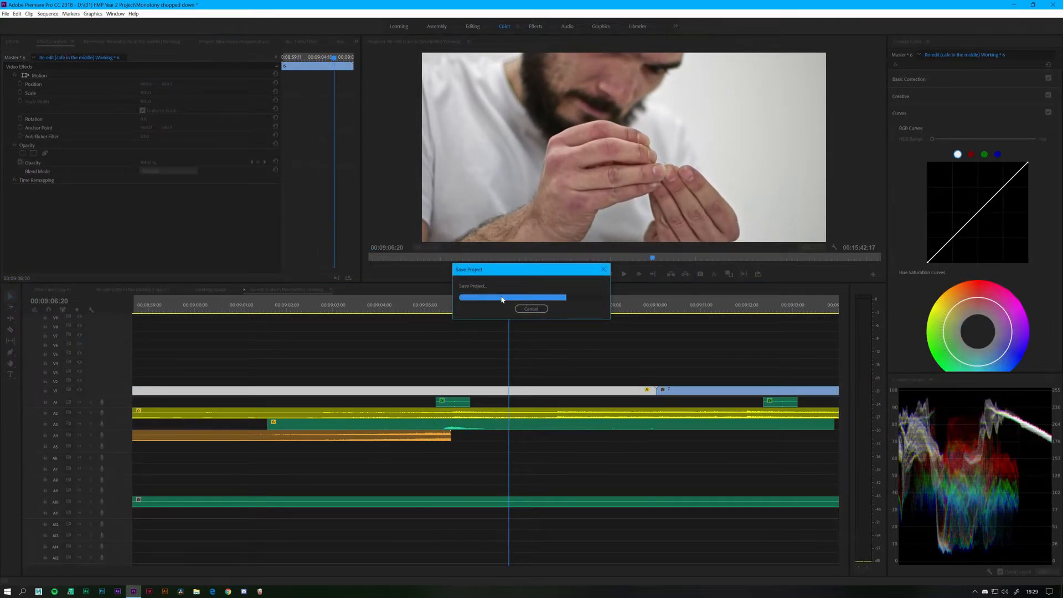
{"action": "key", "text": "minus"}
{"action": "key", "text": "minus"}
{"action": "key", "text": "space"}
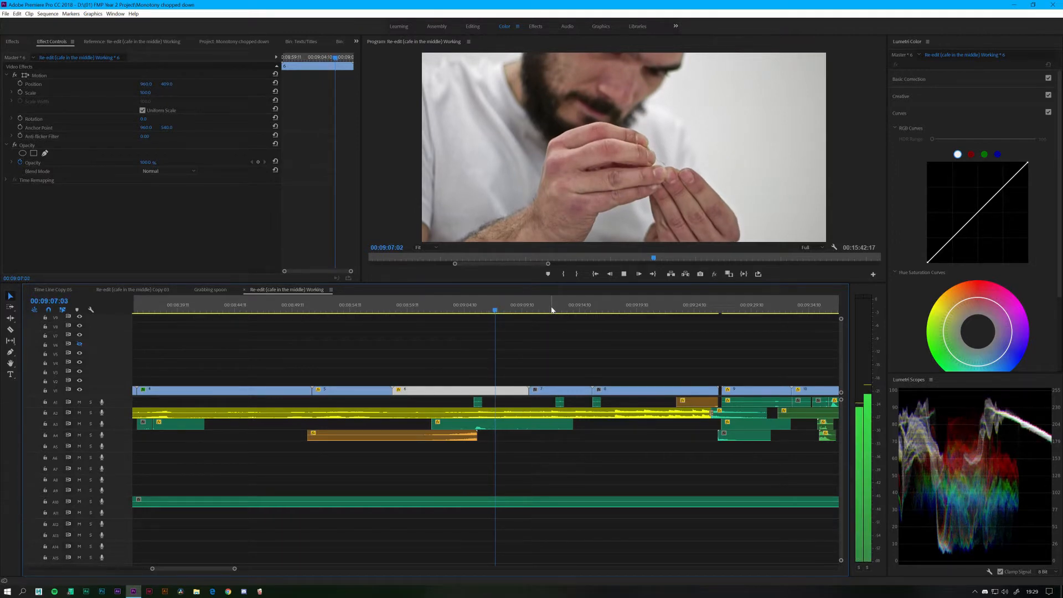
{"action": "left_click", "coordinate": [554, 308]}
{"action": "key", "text": "space"}
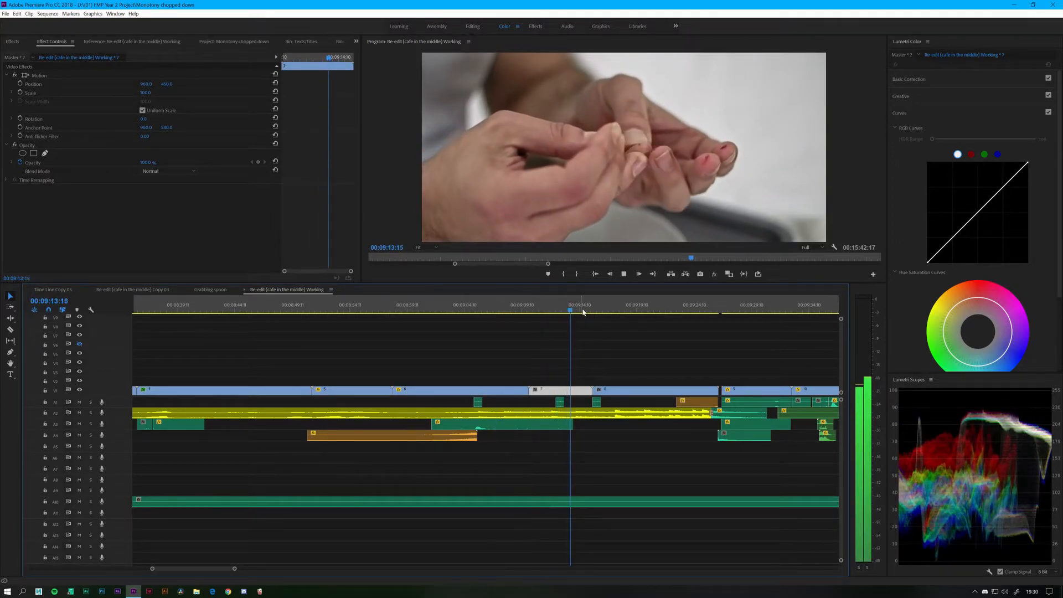
{"action": "key", "text": "minus"}
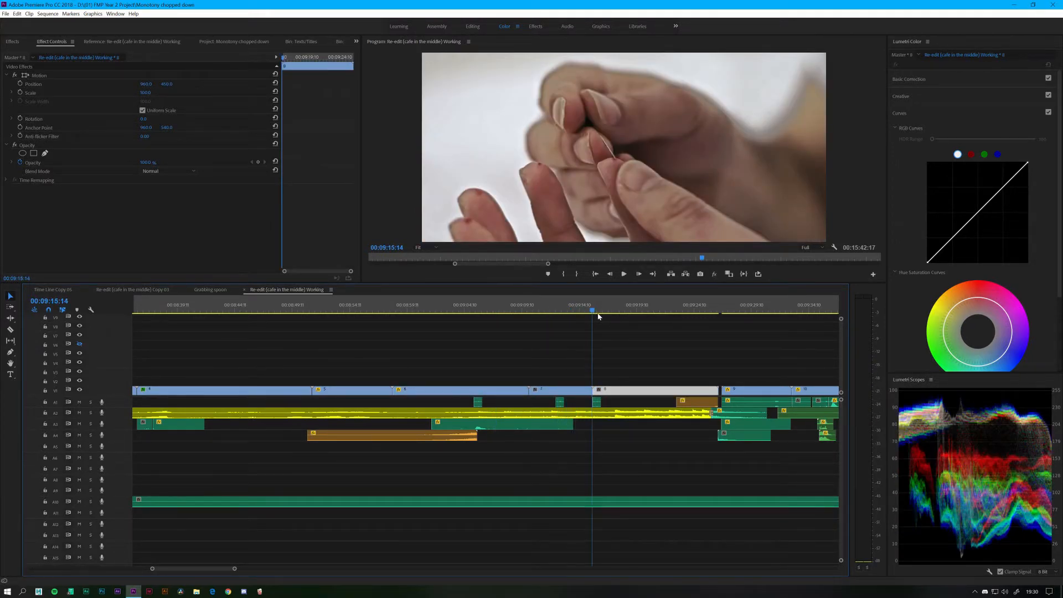
{"action": "key", "text": "space"}
{"action": "key", "text": "minus"}
{"action": "key", "text": "minus"}
{"action": "key", "text": "minus"}
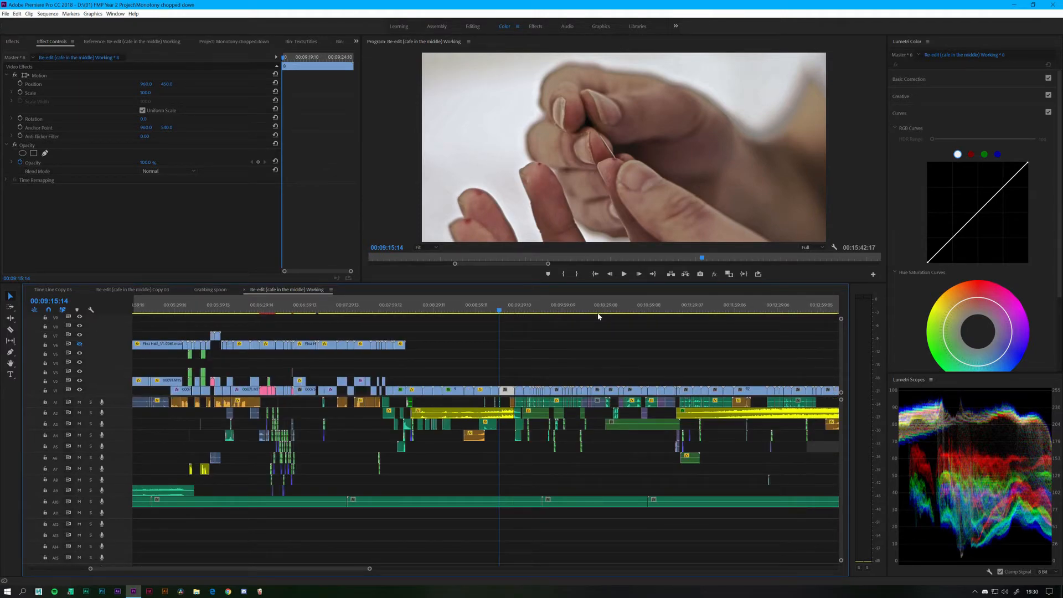
Save the project, zoom the timeline to show the full re-edited sequence, and save again.
{"action": "key", "text": "ctrl+s"}
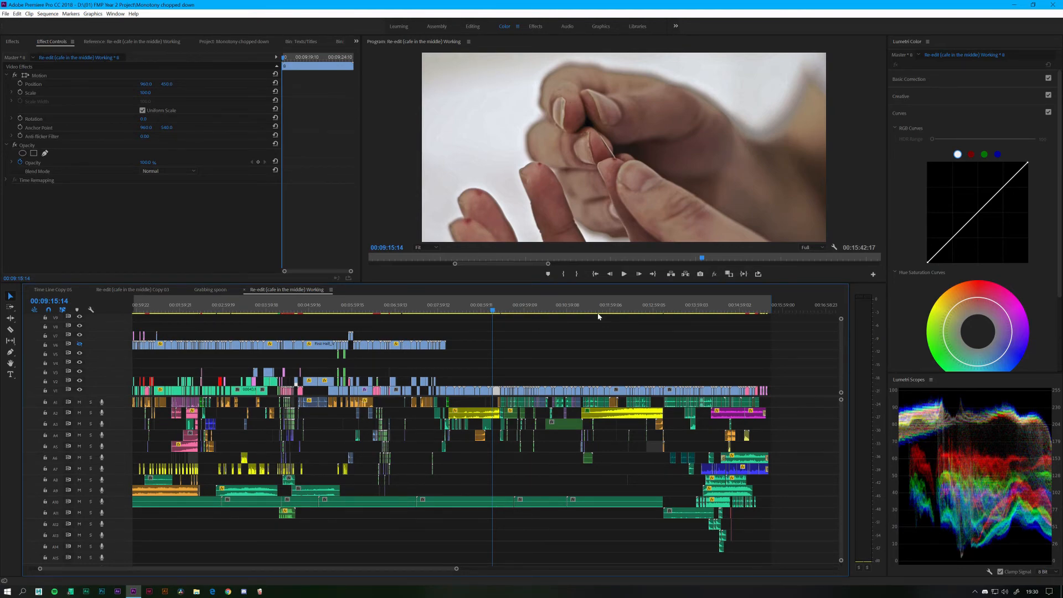
{"action": "key", "text": "minus"}
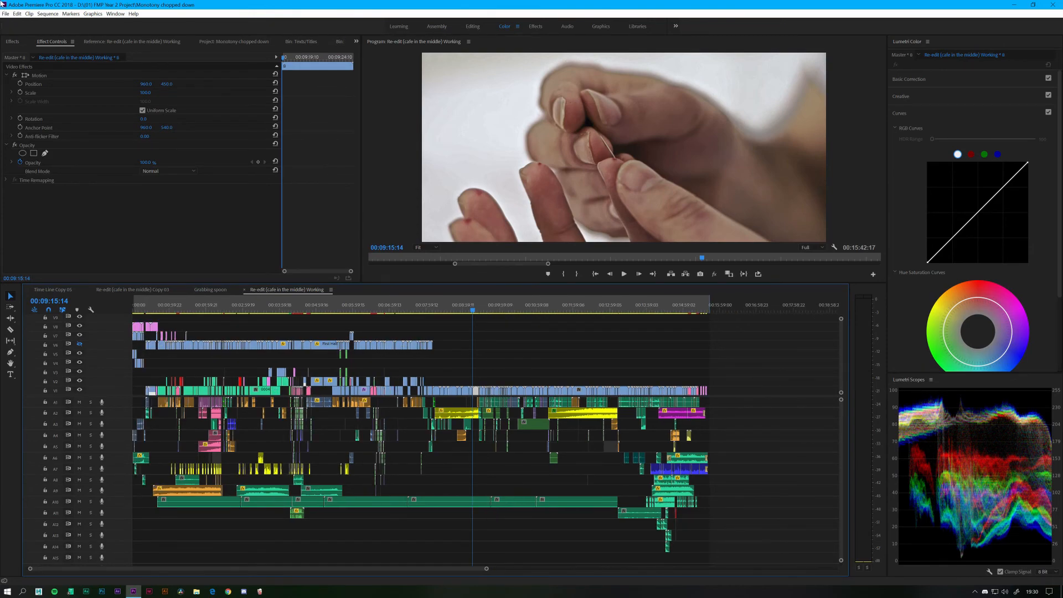
{"action": "left_click", "coordinate": [6, 13]}
{"action": "left_click", "coordinate": [33, 102]}
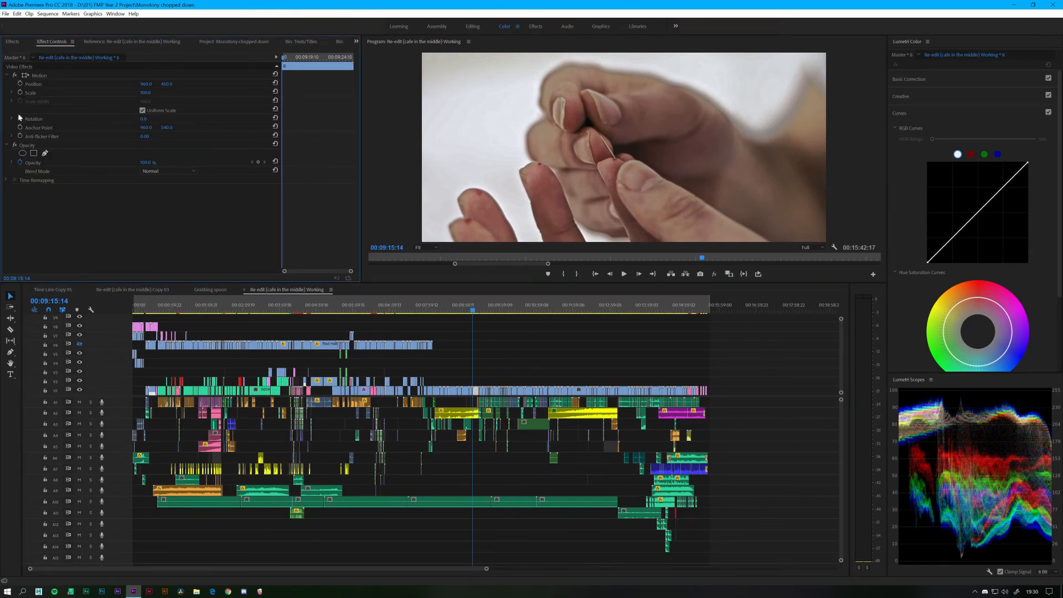